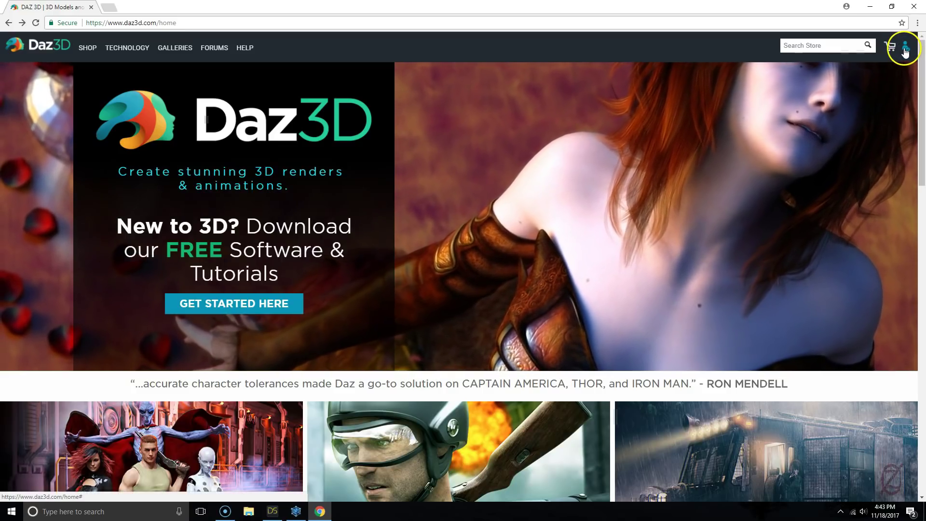
# Go to the Daz 3D account page and open its Product Library.
pyautogui.click(905, 50)
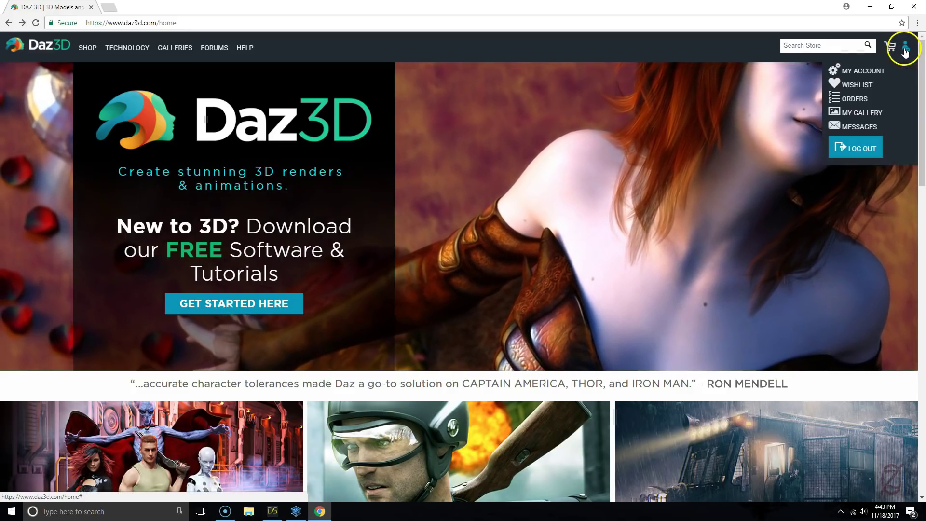
pyautogui.click(878, 72)
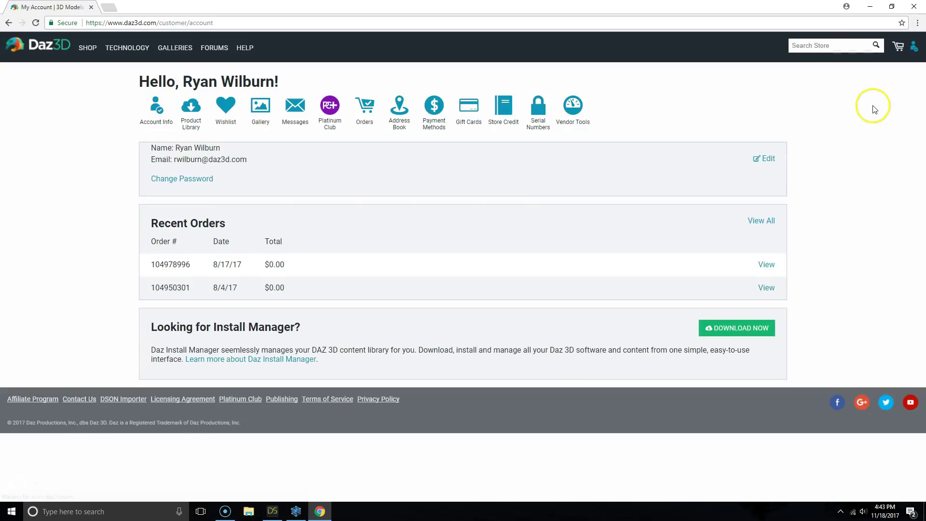
pyautogui.click(190, 121)
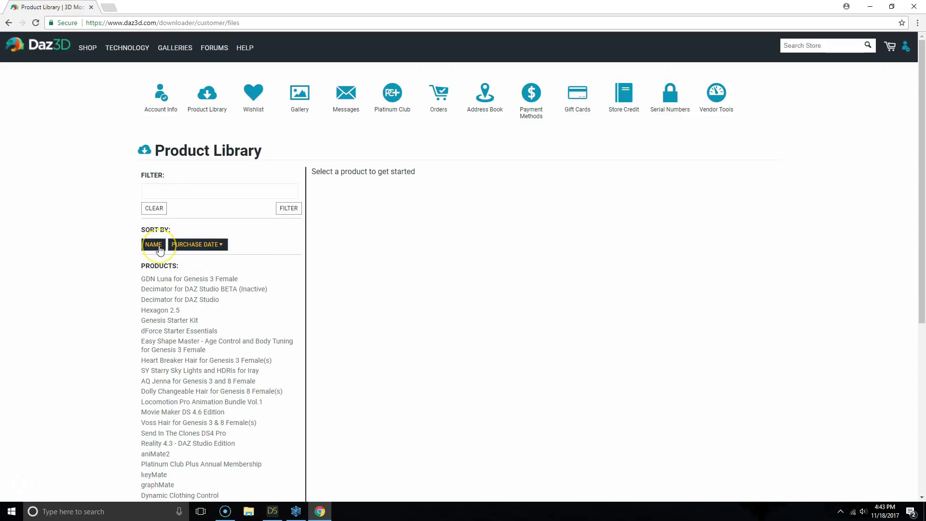
# Sort the product list by name and open Hexagon 2.5 from the second page.
pyautogui.click(153, 244)
pyautogui.scroll(-6, 193, 337)
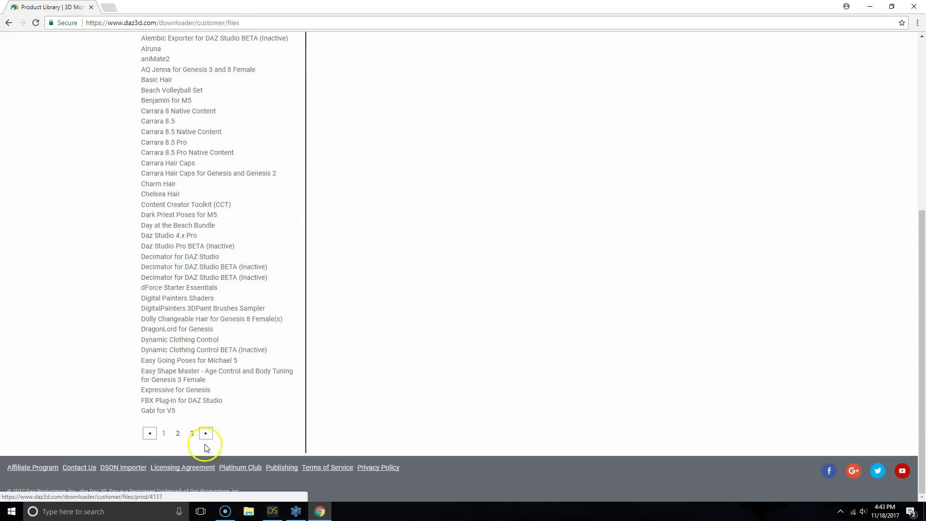
pyautogui.click(178, 433)
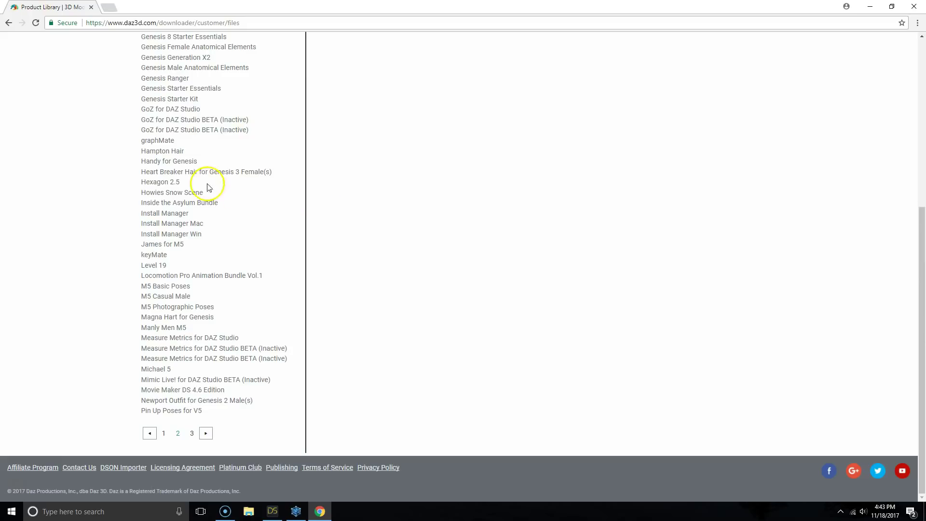
pyautogui.click(175, 182)
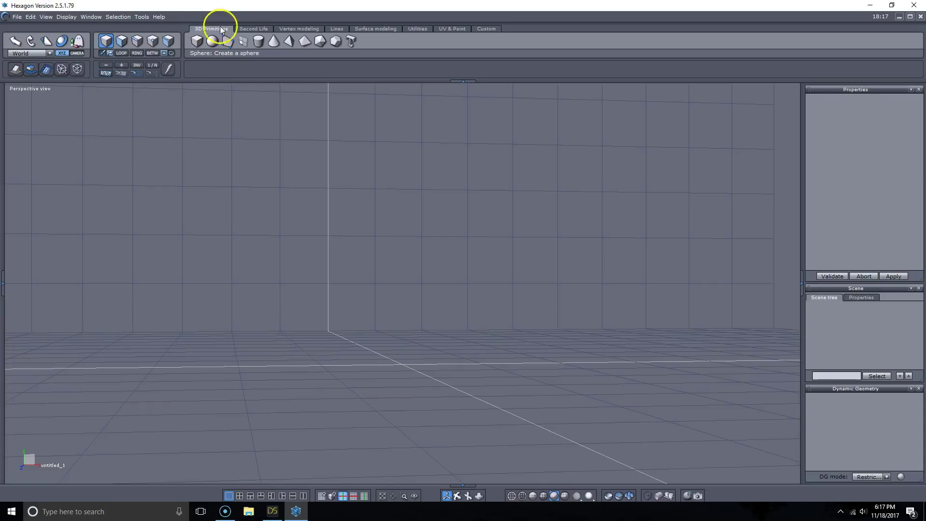
# Switch to Hexagon and create a cylinder centred at 0, 0, 0 with a radius of 10 and a height of 20.
pyautogui.click(259, 41)
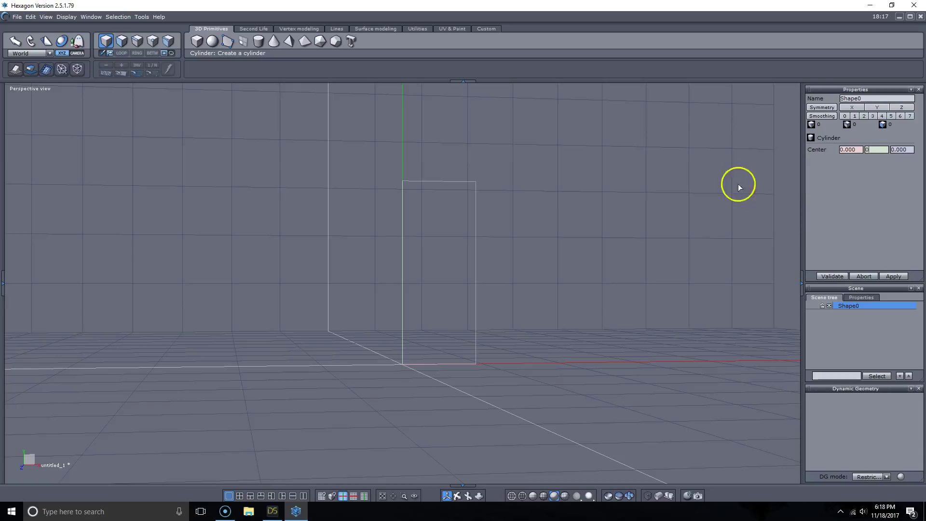
pyautogui.click(895, 277)
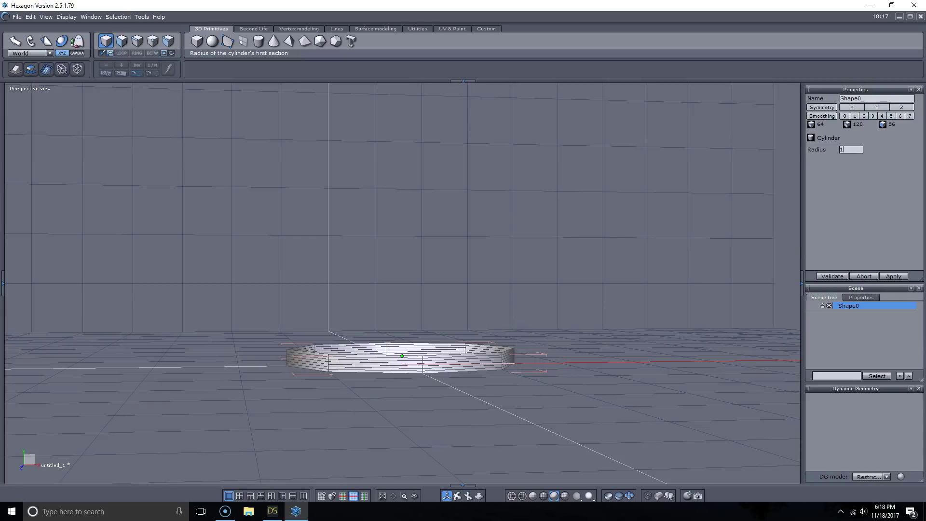
pyautogui.click(895, 276)
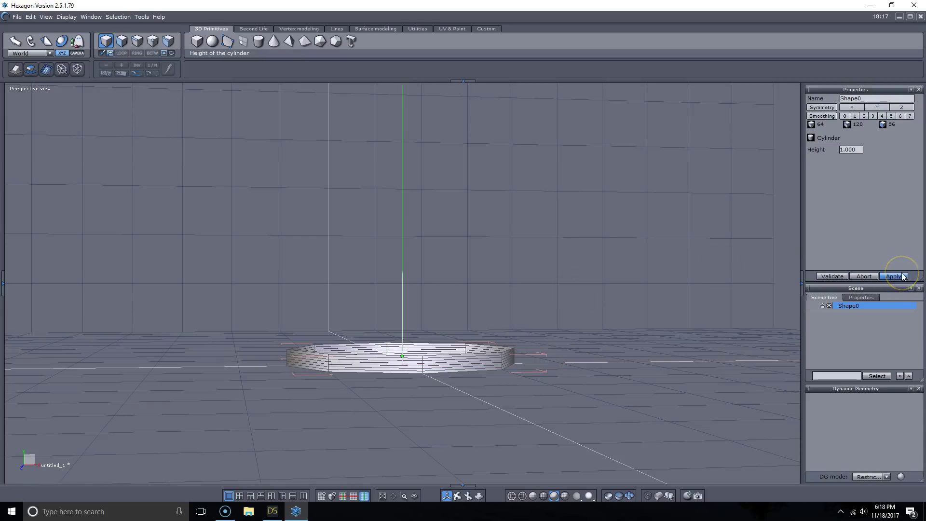
pyautogui.click(899, 237)
pyautogui.click(894, 276)
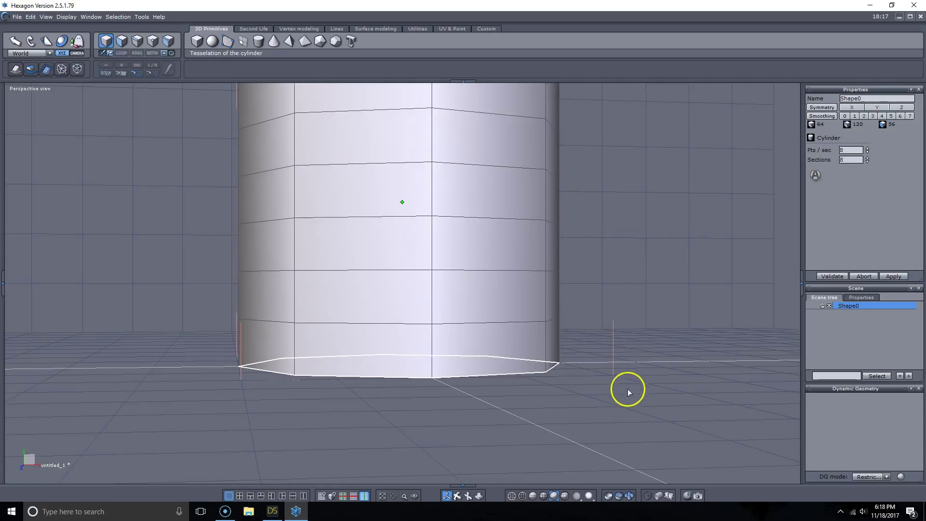
# Cap the open bottom and top ends of the cylinder.
pyautogui.moveTo(627, 389); pyautogui.dragTo(621, 255, button='middle')
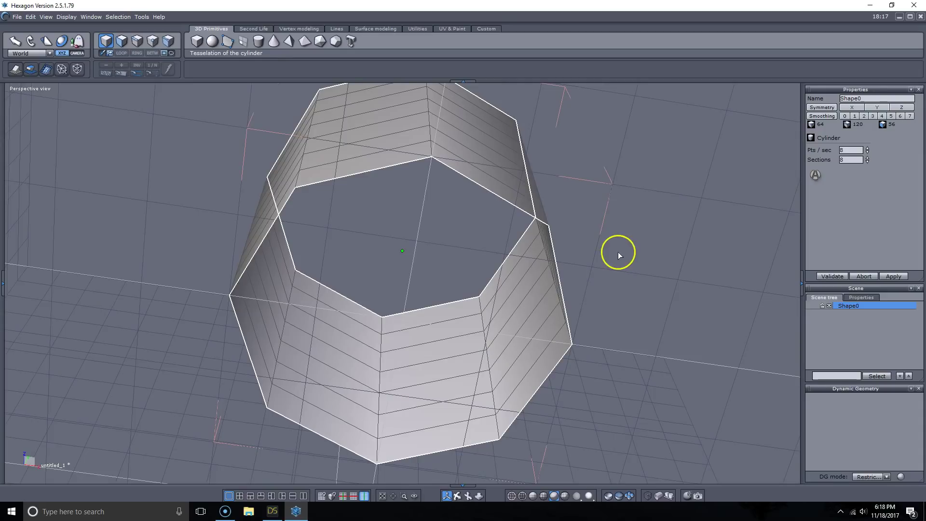
pyautogui.click(431, 293)
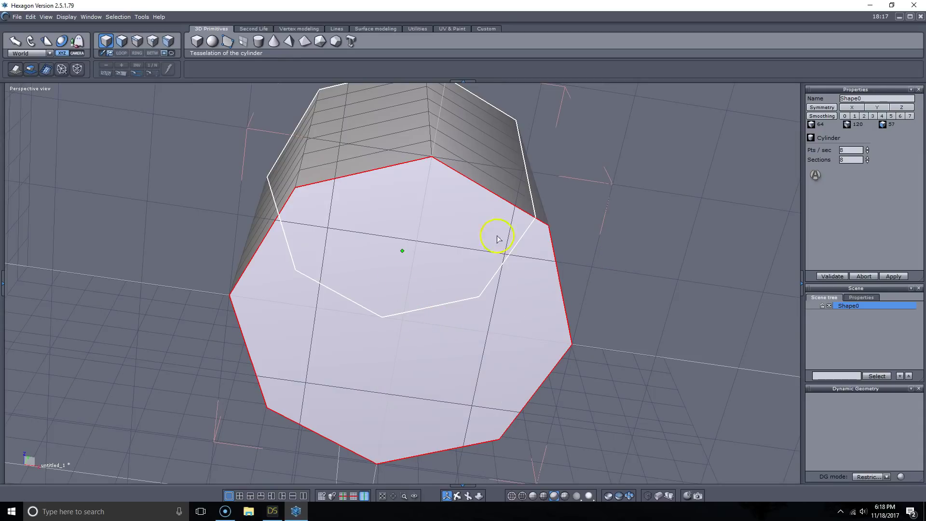
pyautogui.moveTo(492, 158); pyautogui.dragTo(490, 231, button='middle')
pyautogui.click(526, 224)
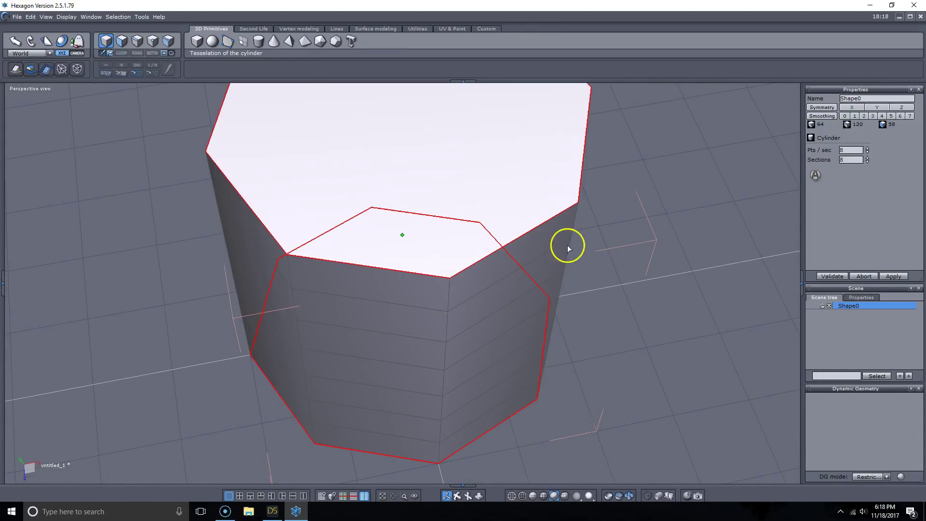
pyautogui.moveTo(567, 245); pyautogui.dragTo(606, 190, button='middle')
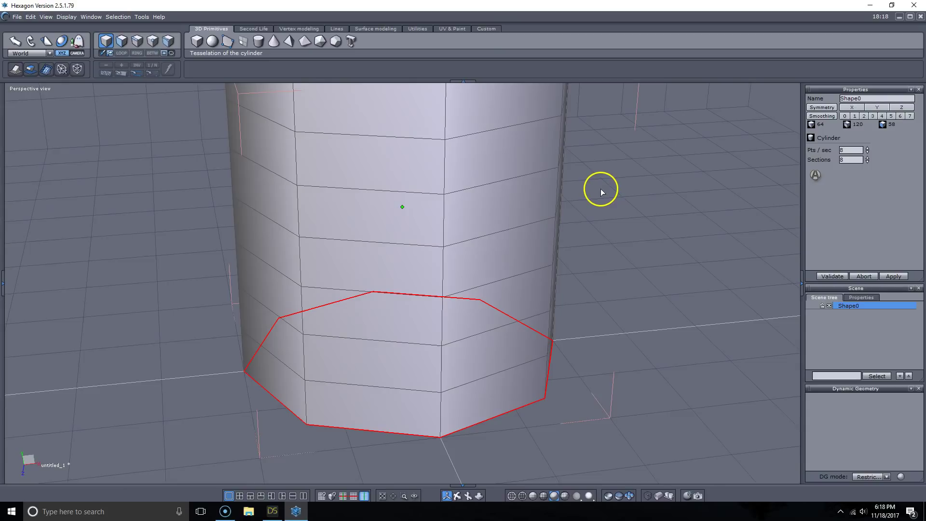
pyautogui.scroll(-5, 600, 192)
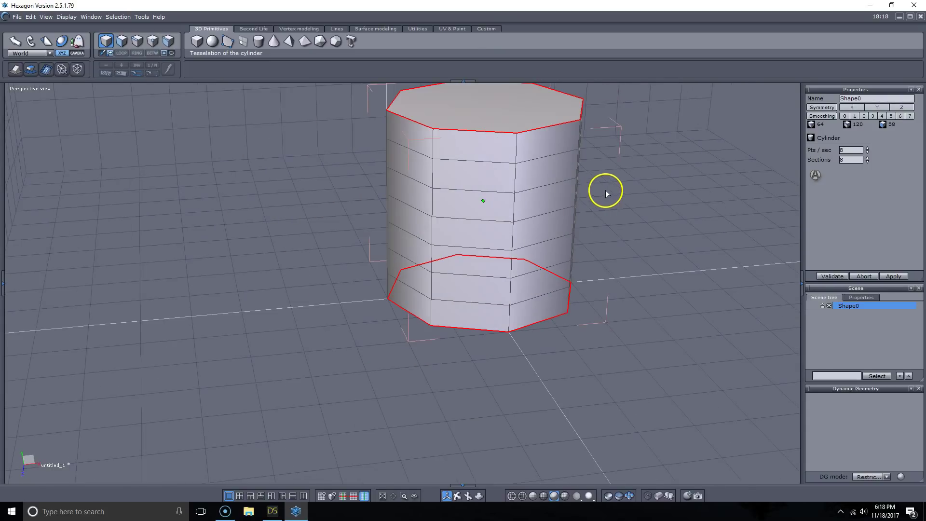
# Set the cylinder's points per section to 10 and finish the shape.
pyautogui.write('10')
pyautogui.click(895, 277)
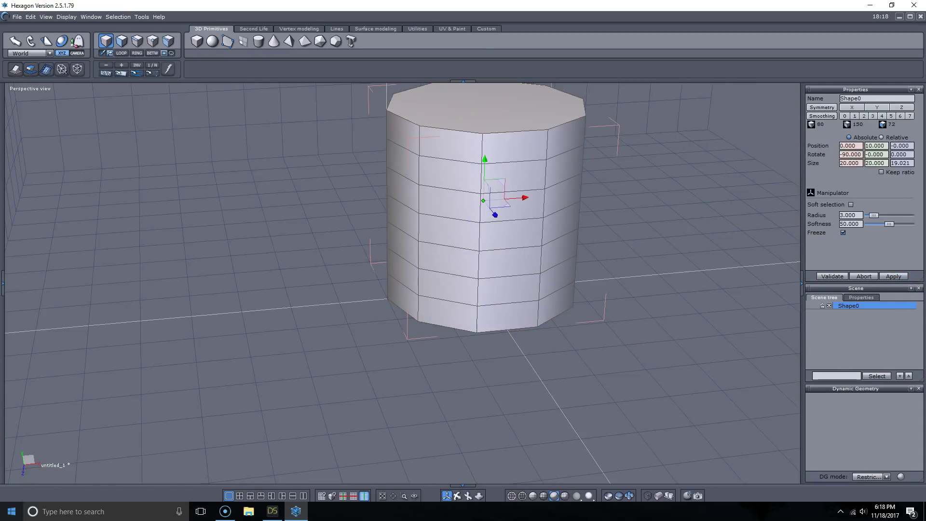
pyautogui.click(669, 247)
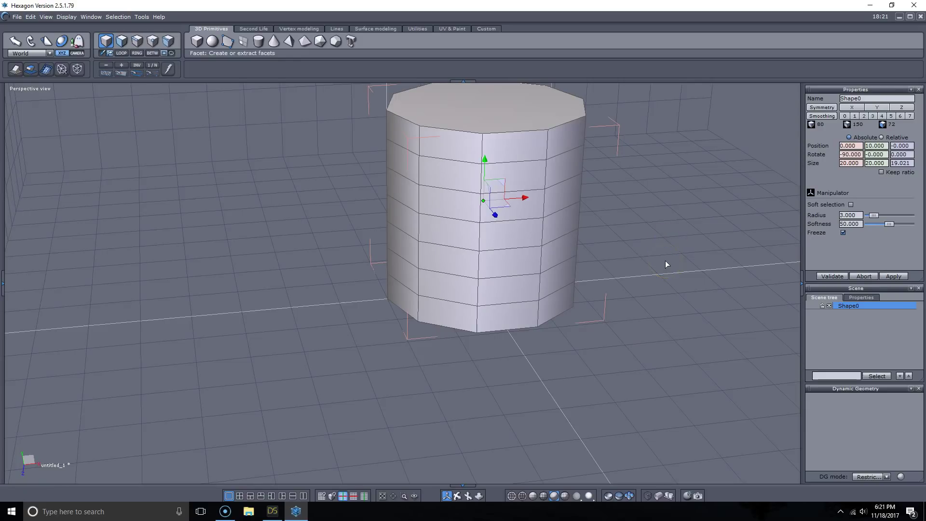
# Extrude the second face from the top and second from the bottom of one side column outward by about 4 units.
pyautogui.click(317, 28)
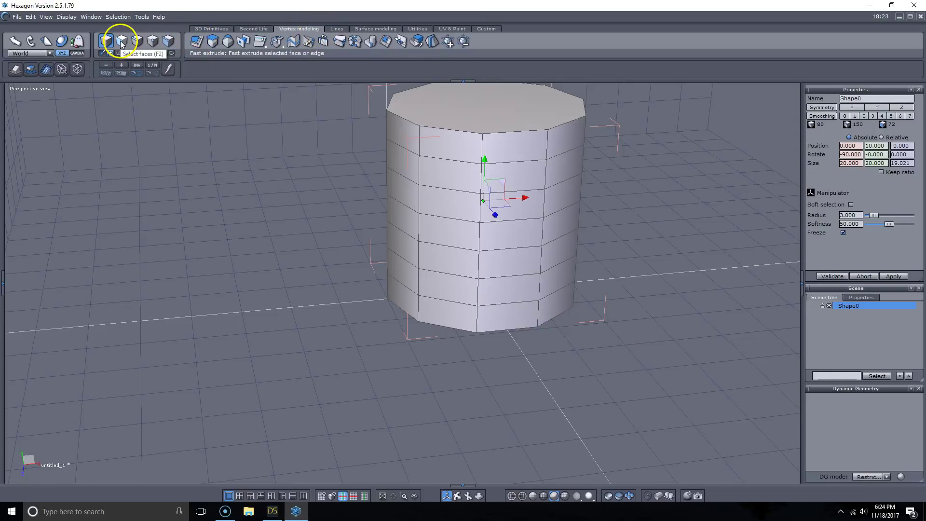
pyautogui.click(121, 43)
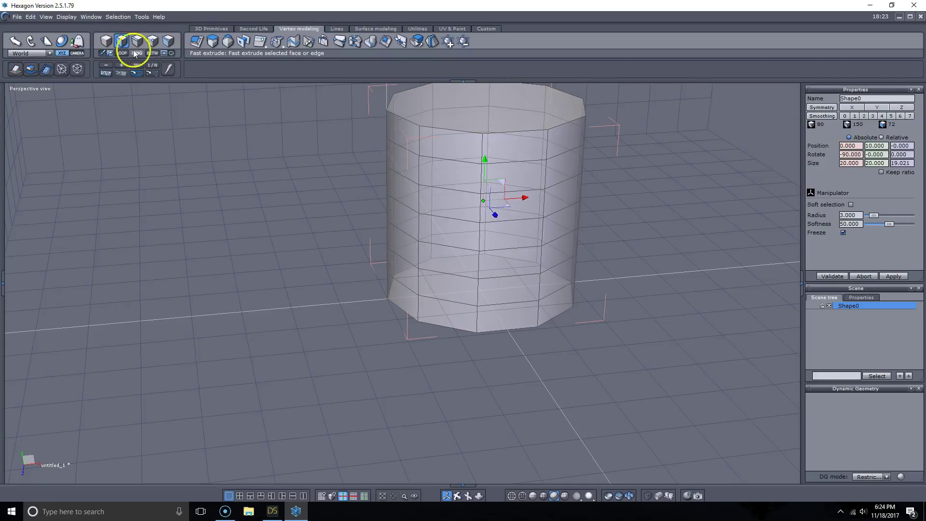
pyautogui.click(516, 181)
pyautogui.keyDown('shift'); pyautogui.click(529, 292); pyautogui.keyUp('shift')
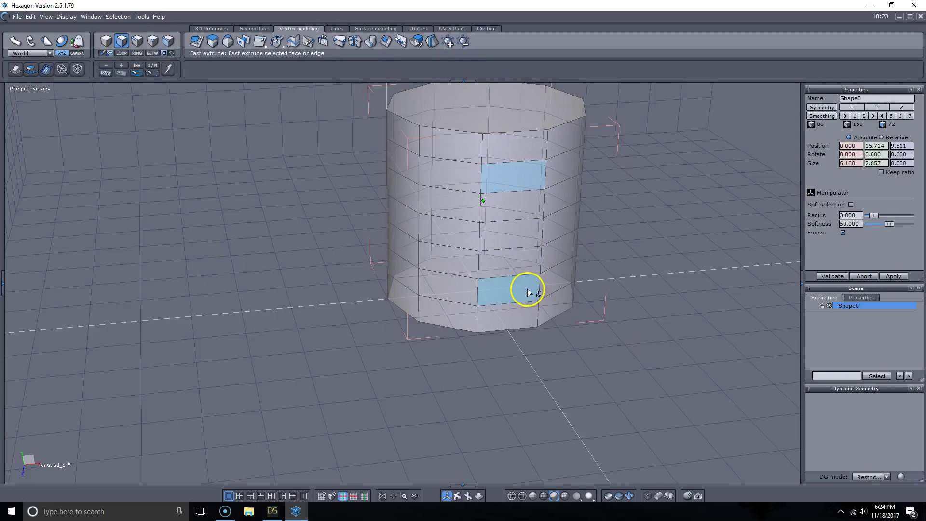
pyautogui.keyDown('shift'); pyautogui.click(542, 294); pyautogui.keyUp('shift')
pyautogui.moveTo(681, 259); pyautogui.dragTo(331, 239, button='middle')
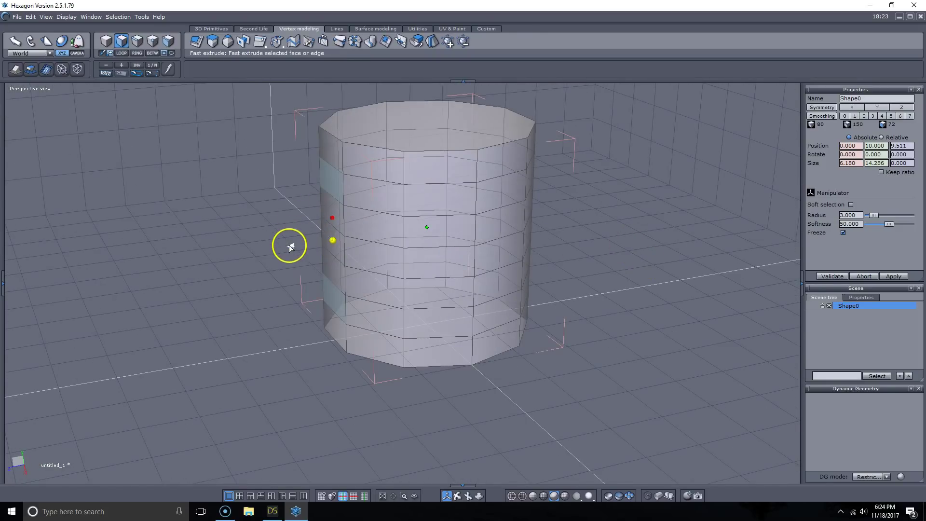
pyautogui.moveTo(294, 247); pyautogui.dragTo(250, 251)
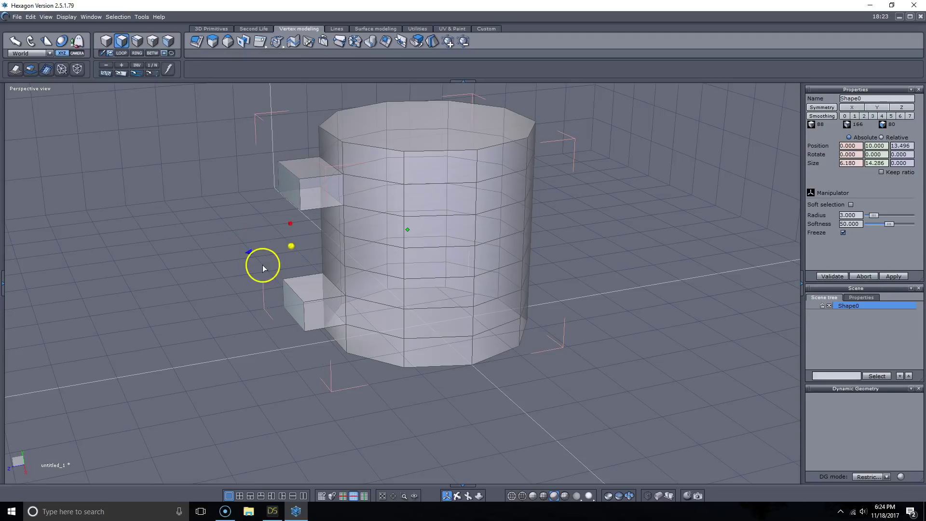
pyautogui.moveTo(639, 283); pyautogui.dragTo(731, 316, button='middle')
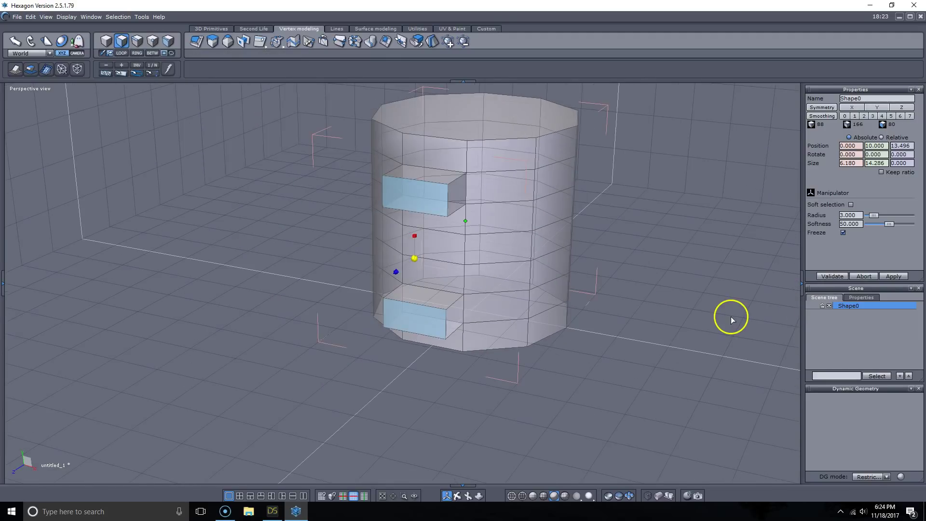
pyautogui.click(720, 201)
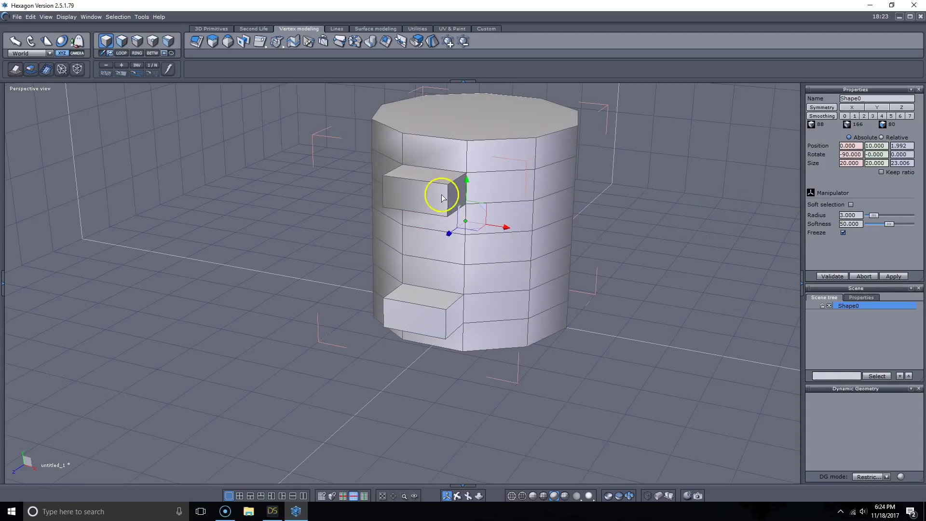
# Extrude the end faces of both stubs outward to about Z 16.1, shrinking and drawing them together to about 5.5 by 12.7 overall.
pyautogui.click(122, 43)
pyautogui.click(424, 199)
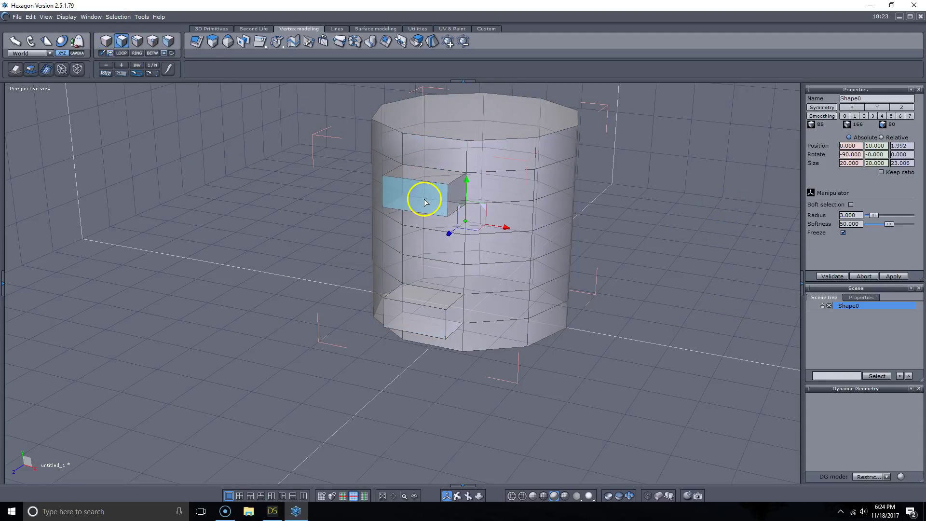
pyautogui.keyDown('shift'); pyautogui.click(426, 309); pyautogui.keyUp('shift')
pyautogui.keyDown('shift'); pyautogui.click(424, 316); pyautogui.keyUp('shift')
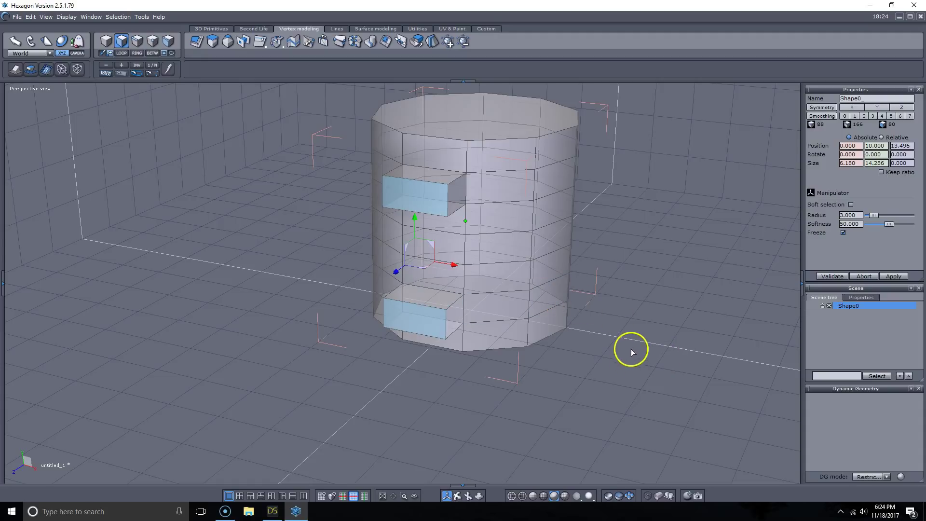
pyautogui.moveTo(631, 347); pyautogui.dragTo(514, 337, button='right')
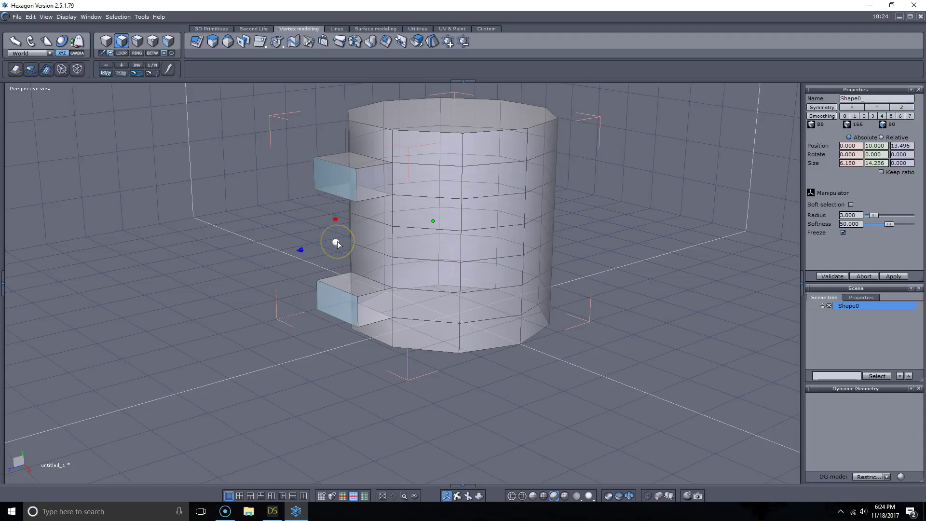
pyautogui.click(337, 243)
pyautogui.moveTo(337, 244); pyautogui.dragTo(330, 247)
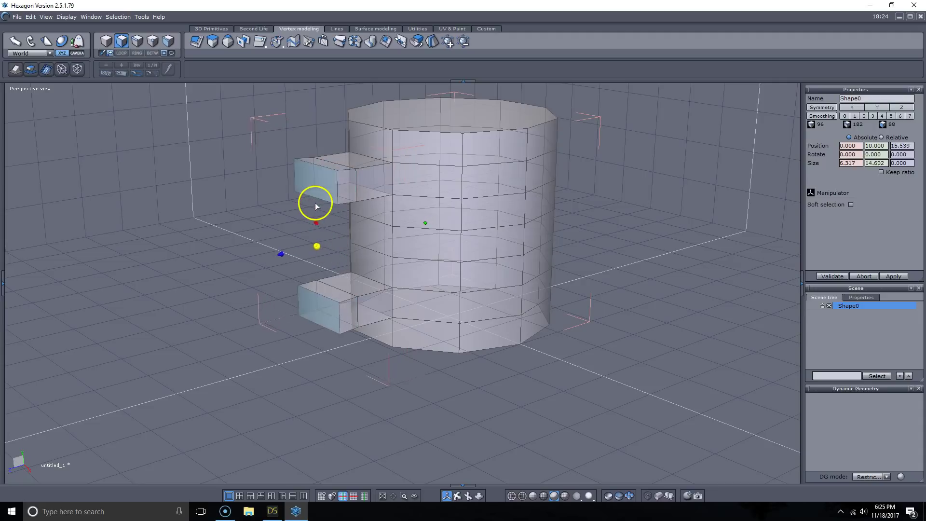
pyautogui.moveTo(316, 206); pyautogui.dragTo(311, 211)
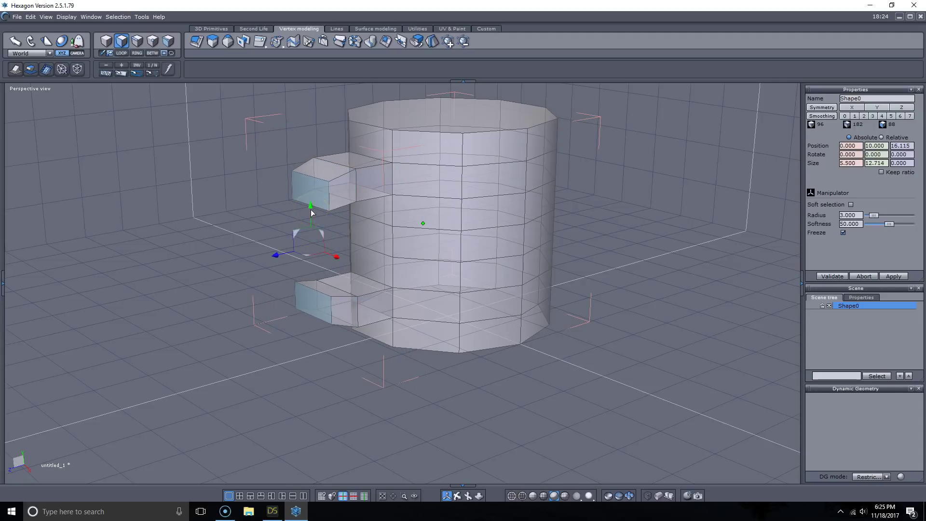
pyautogui.moveTo(280, 331); pyautogui.dragTo(138, 327, button='middle')
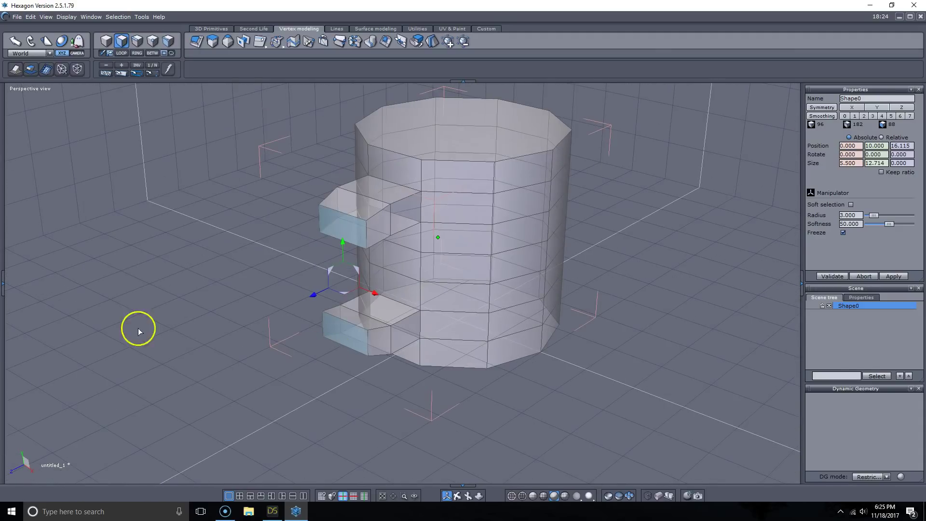
pyautogui.press('F1')
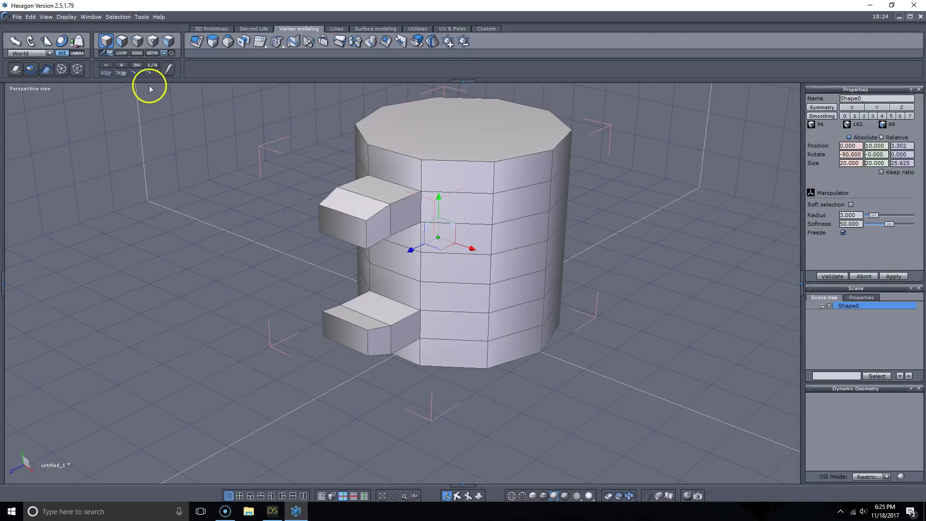
# Extrude both stub ends again to about Z 18.1, scaled toward each other to about 4.3 by 9.9 overall.
pyautogui.click(127, 42)
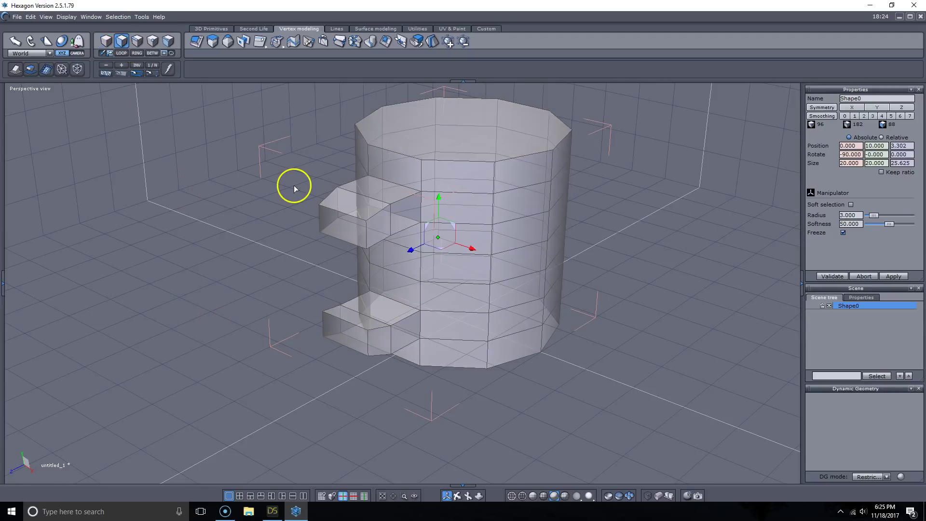
pyautogui.click(347, 224)
pyautogui.keyDown('shift'); pyautogui.click(354, 333); pyautogui.keyUp('shift')
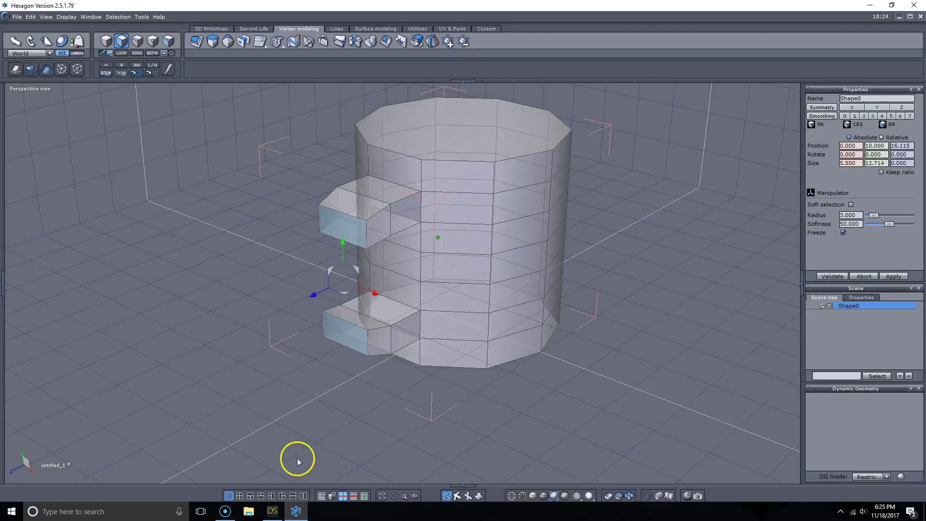
pyautogui.moveTo(298, 461); pyautogui.dragTo(199, 386, button='middle')
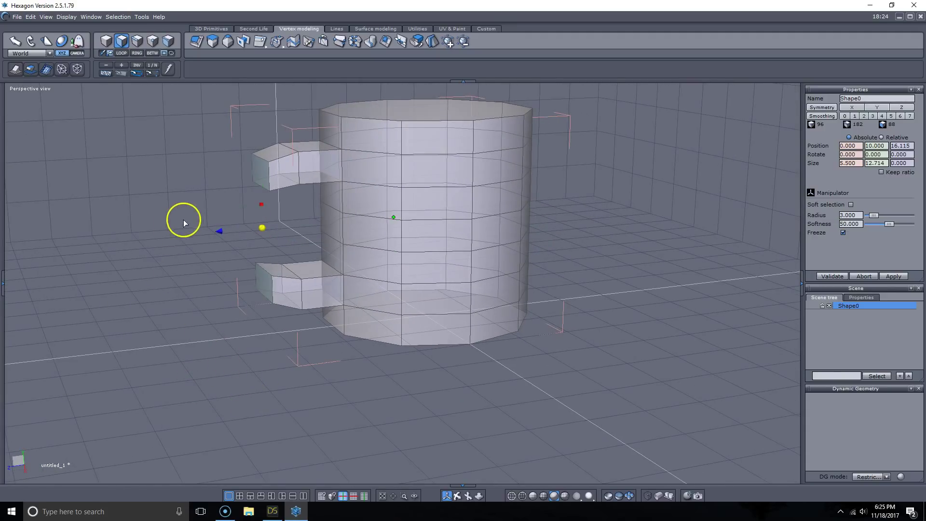
pyautogui.moveTo(264, 228); pyautogui.dragTo(240, 195)
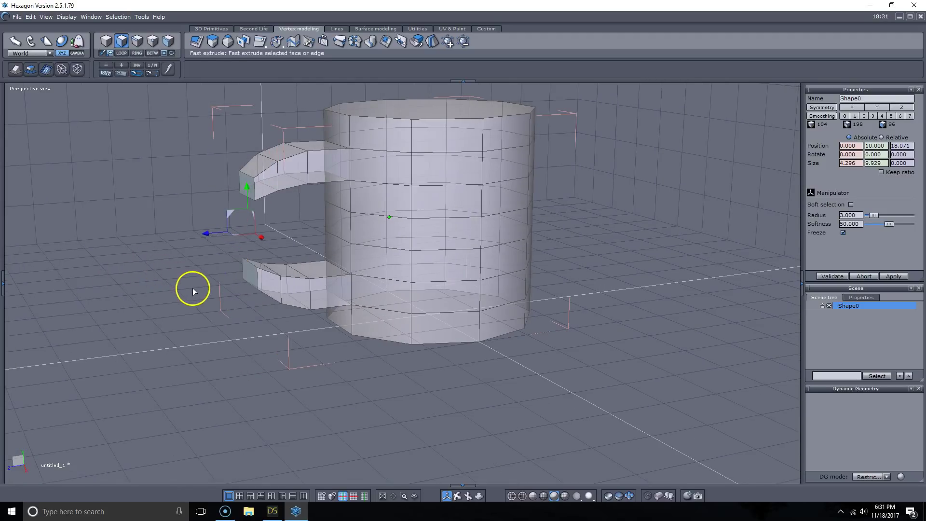
# Bridge the facing inner faces at the ends of the upper and lower stubs to close the mug handle.
pyautogui.click(187, 285)
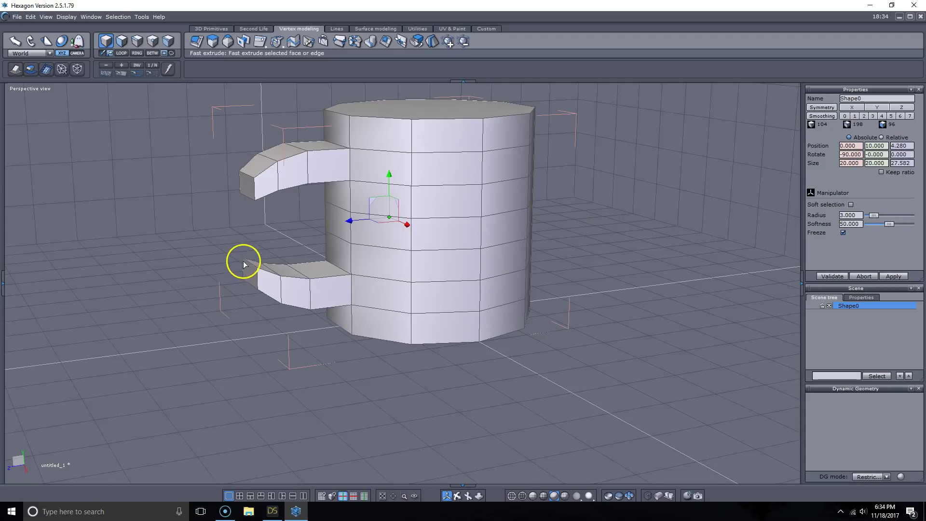
pyautogui.moveTo(243, 261); pyautogui.dragTo(176, 273, button='middle')
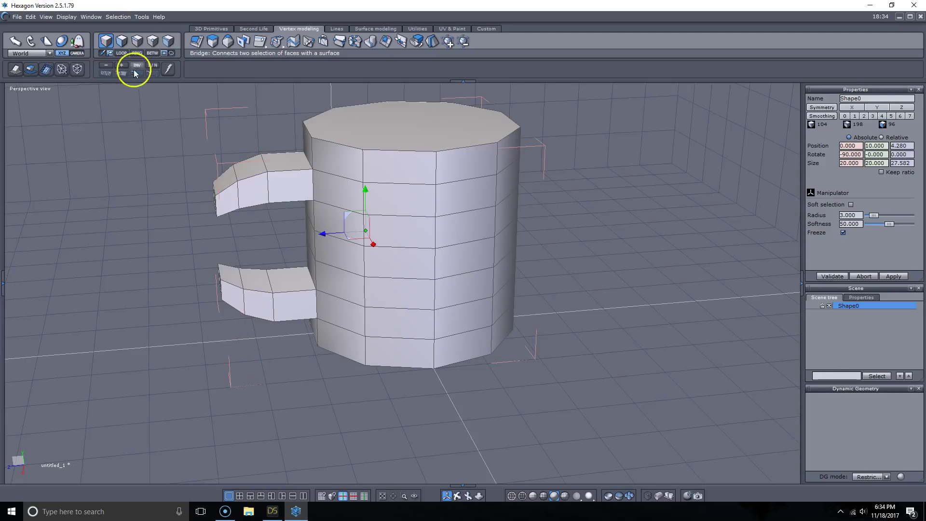
pyautogui.click(121, 42)
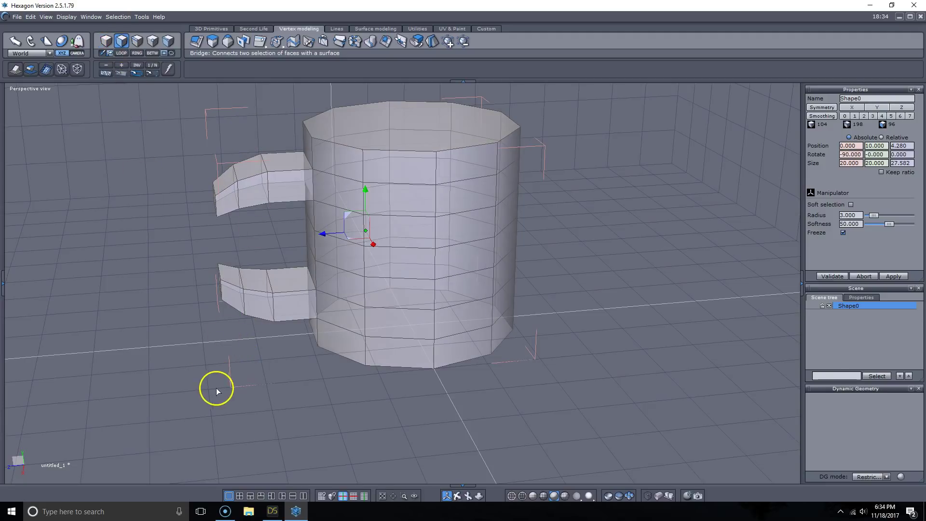
pyautogui.click(229, 271)
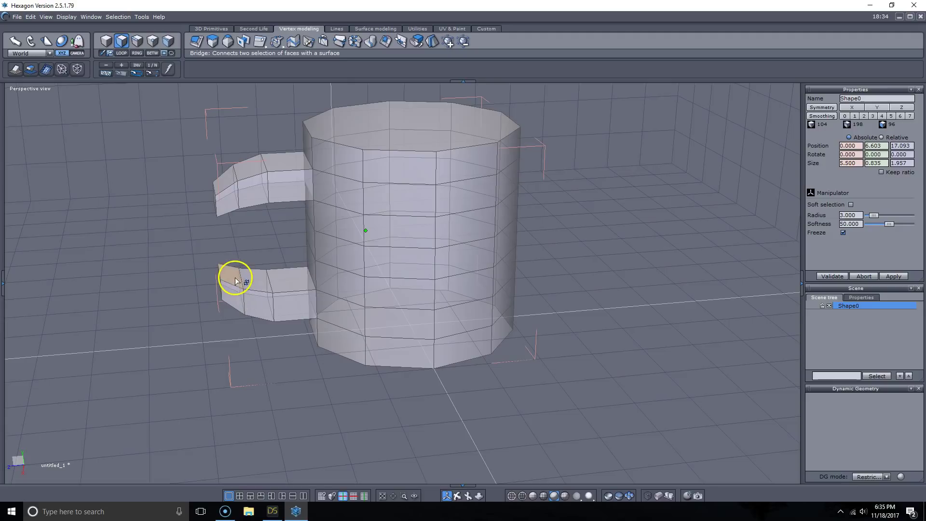
pyautogui.moveTo(292, 430); pyautogui.dragTo(296, 238, button='middle')
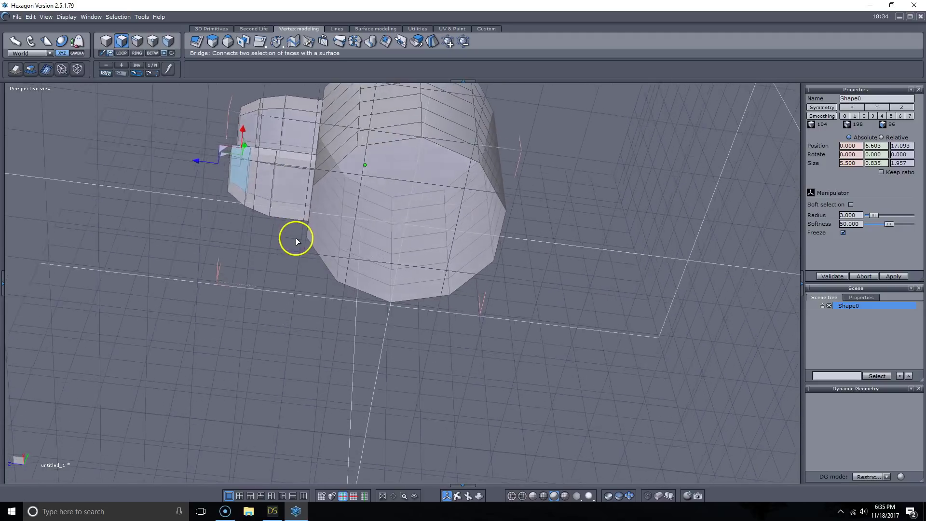
pyautogui.click(250, 126)
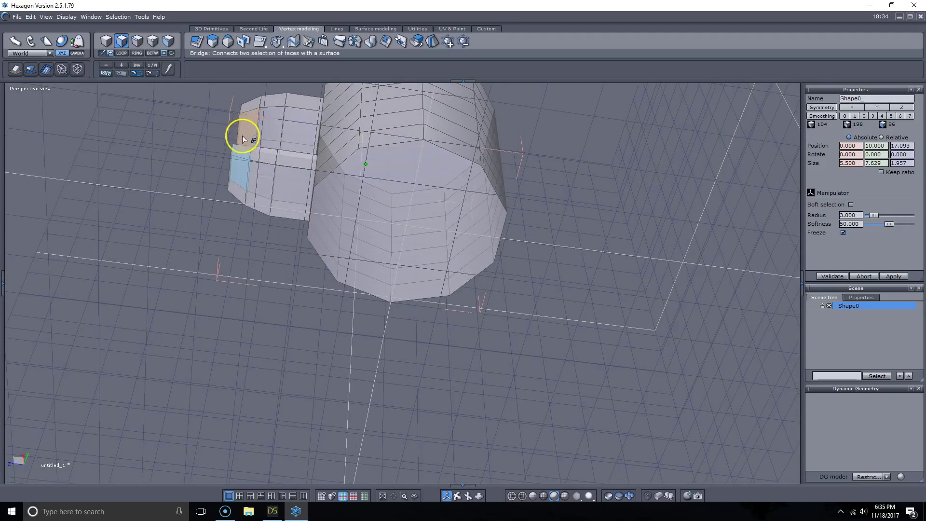
pyautogui.moveTo(219, 242); pyautogui.dragTo(289, 269, button='middle')
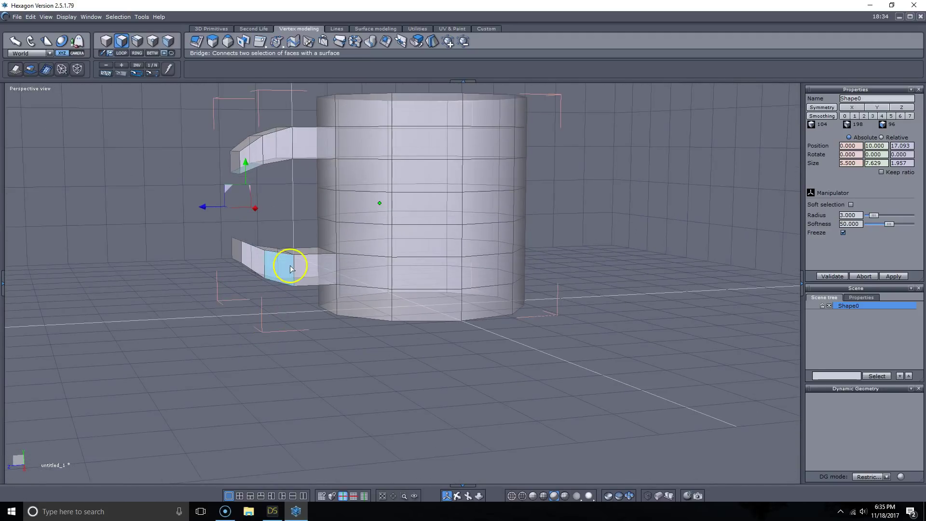
pyautogui.click(243, 40)
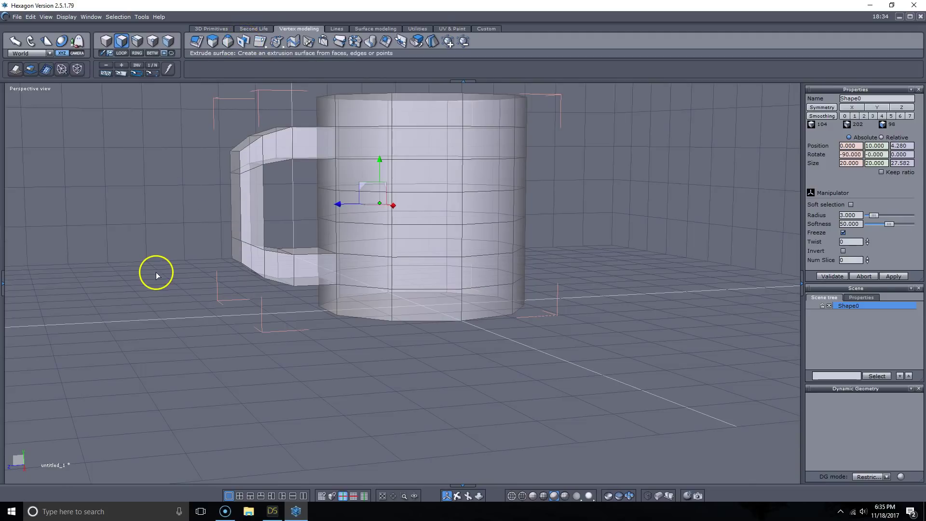
# Extrude the cylinder's top cap face in place and shrink it to about 18.9 by 18.0 to form a thin rim.
pyautogui.moveTo(158, 296); pyautogui.dragTo(144, 353, button='middle')
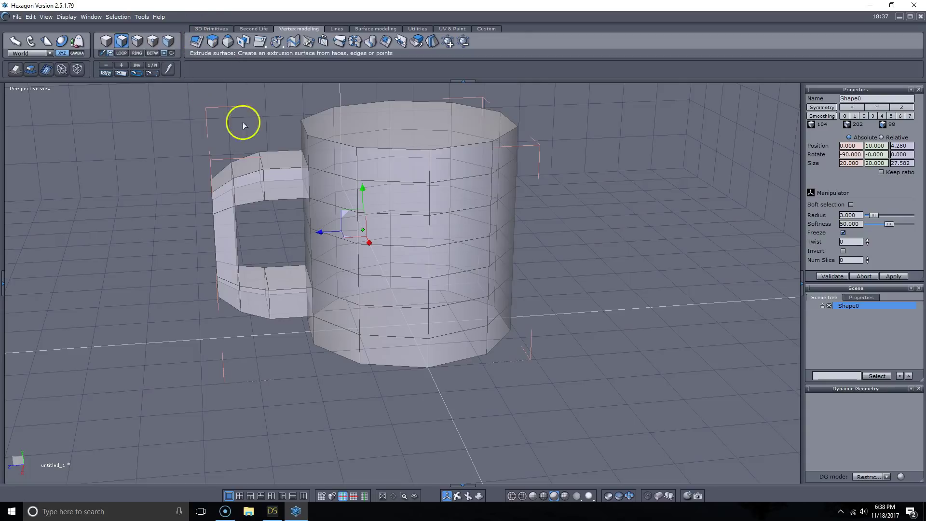
pyautogui.moveTo(618, 207); pyautogui.dragTo(552, 277, button='middle')
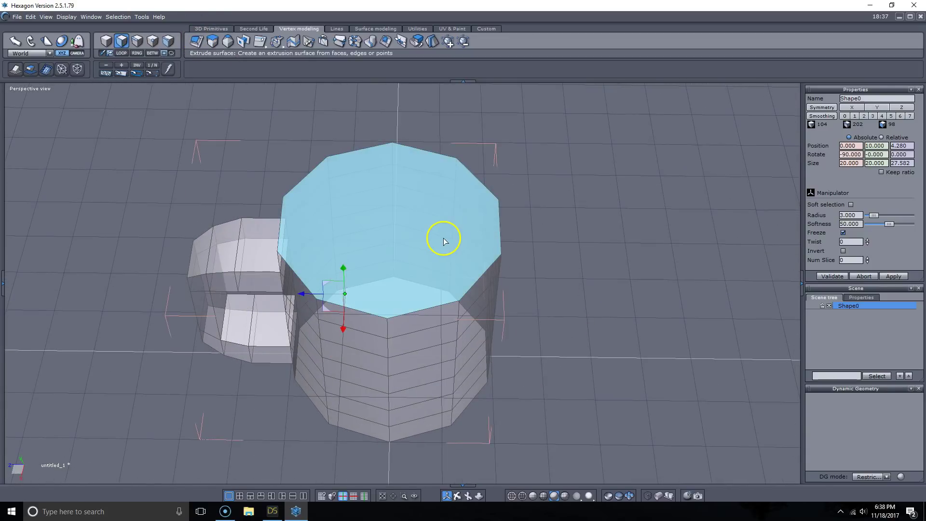
pyautogui.click(430, 187)
pyautogui.press('space')
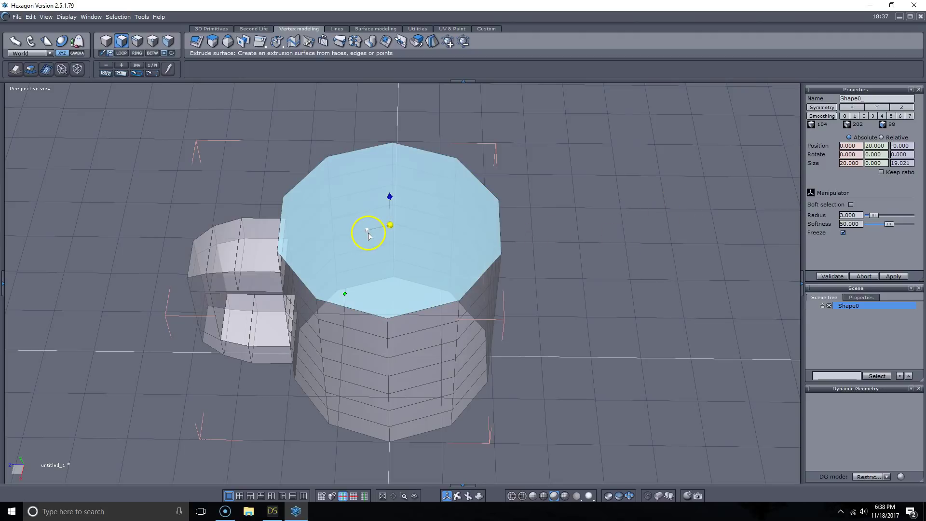
pyautogui.moveTo(366, 231); pyautogui.dragTo(365, 231)
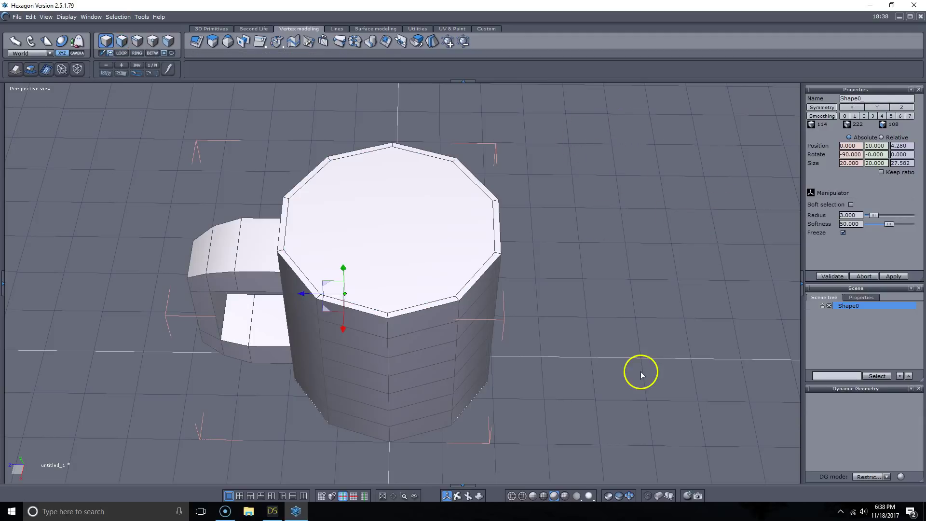
# Extrude the inner top face down through the body to hollow the mug, leaving its floor at about Y 0.4.
pyautogui.moveTo(630, 335); pyautogui.dragTo(698, 238, button='middle')
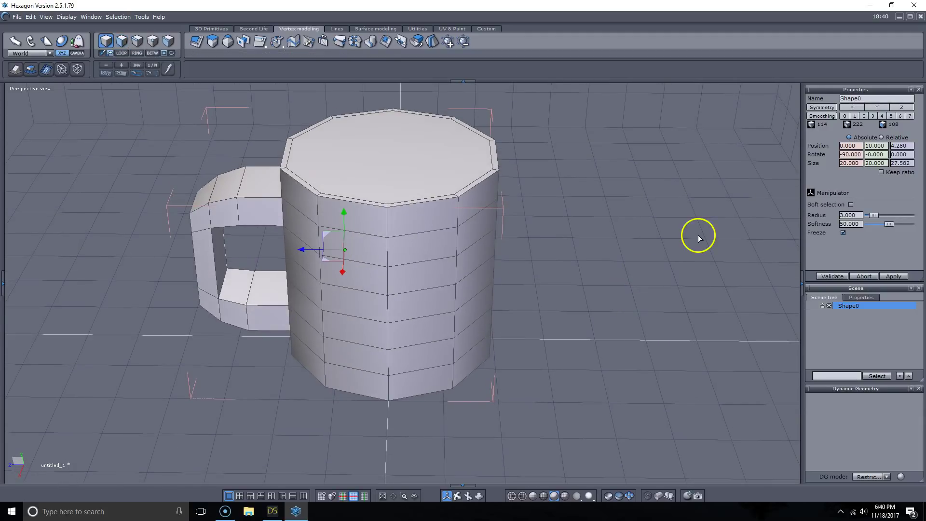
pyautogui.click(122, 41)
pyautogui.click(466, 184)
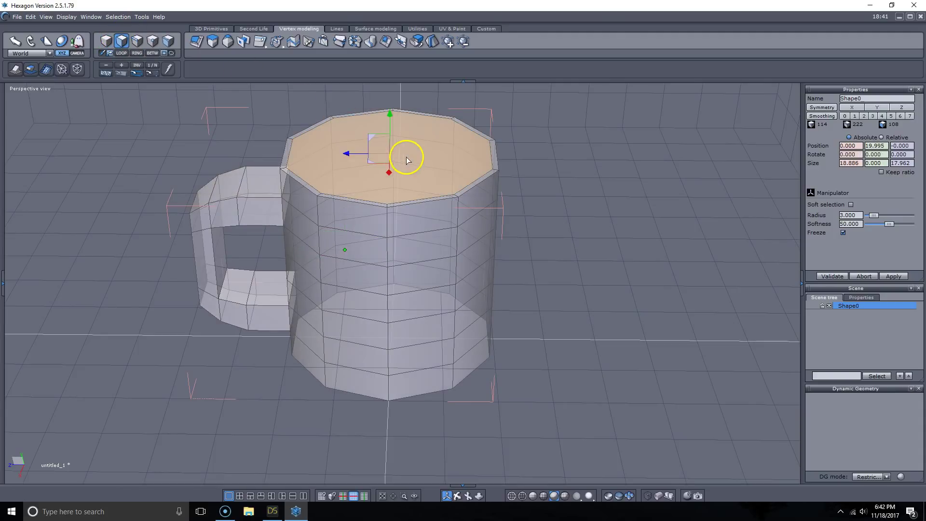
pyautogui.click(380, 178)
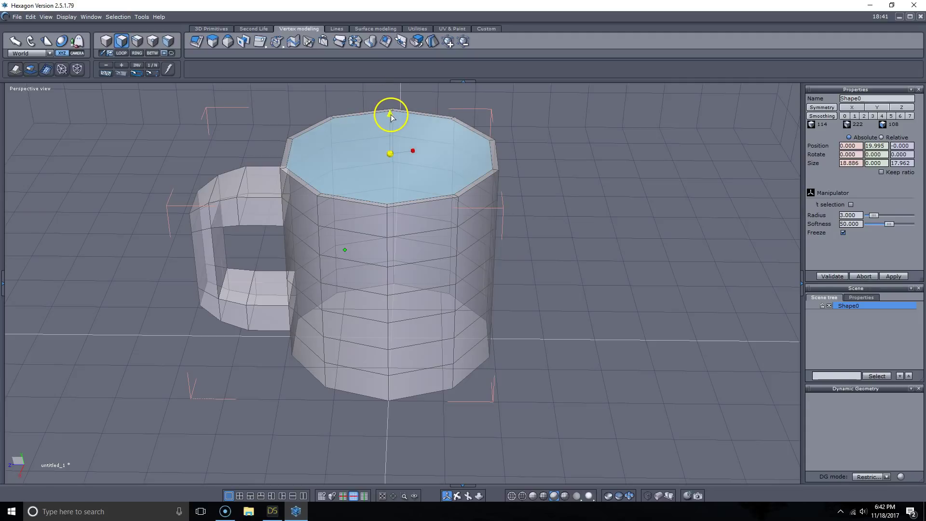
pyautogui.moveTo(391, 114); pyautogui.dragTo(371, 306)
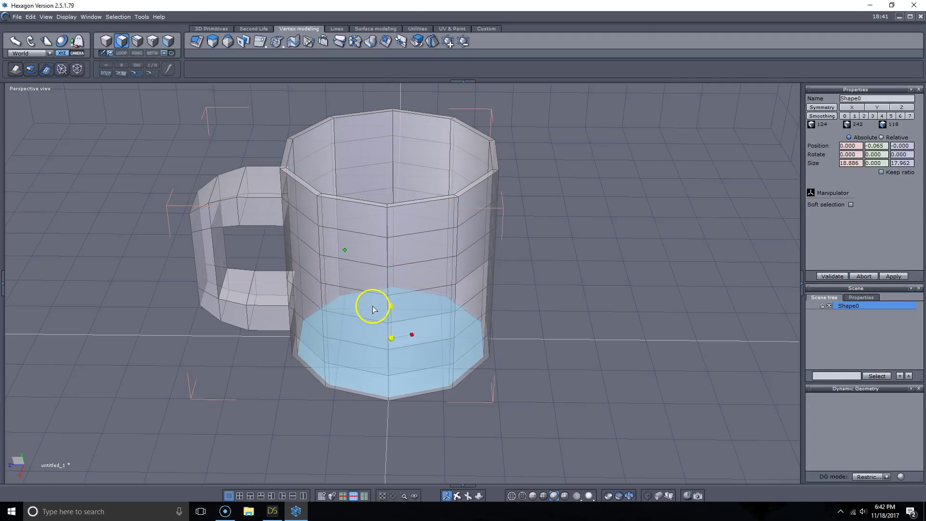
pyautogui.moveTo(502, 376); pyautogui.dragTo(502, 311, button='right')
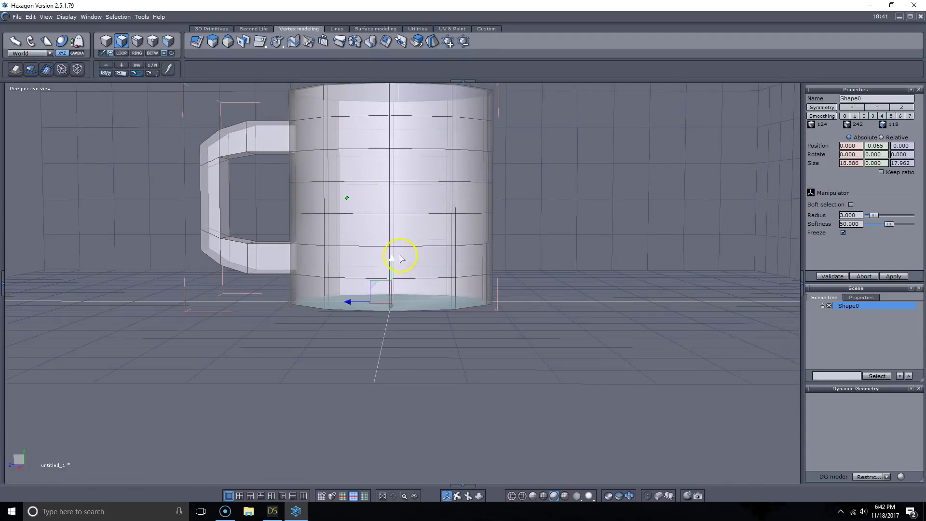
pyautogui.moveTo(392, 259); pyautogui.dragTo(399, 259)
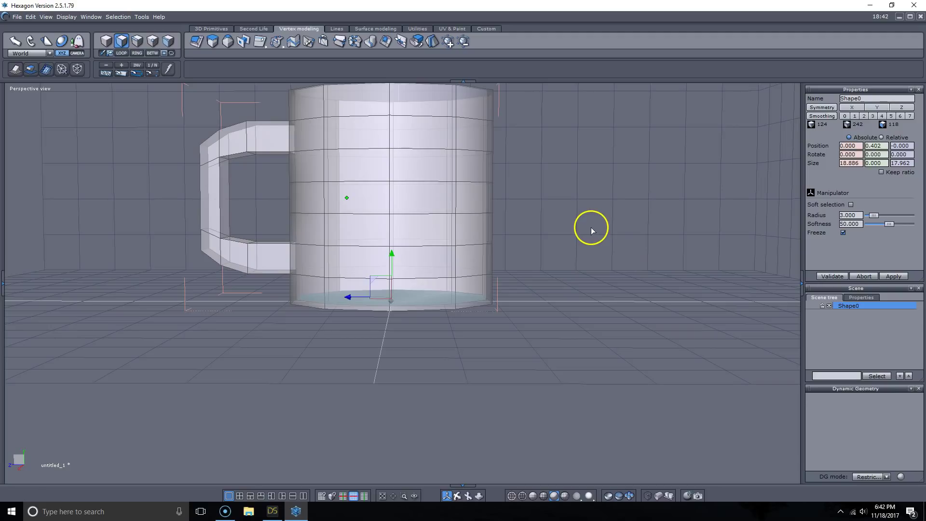
pyautogui.press('Escape')
# Turn on smoothing for the mug and set it to level 3.
pyautogui.moveTo(591, 228)
pyautogui.mouseDown(button='right')
pyautogui.moveTo(627, 376)
pyautogui.moveTo(666, 208)
pyautogui.moveTo(336, 249)
pyautogui.moveTo(603, 211)
pyautogui.moveTo(587, 229)
pyautogui.mouseUp(button='right')
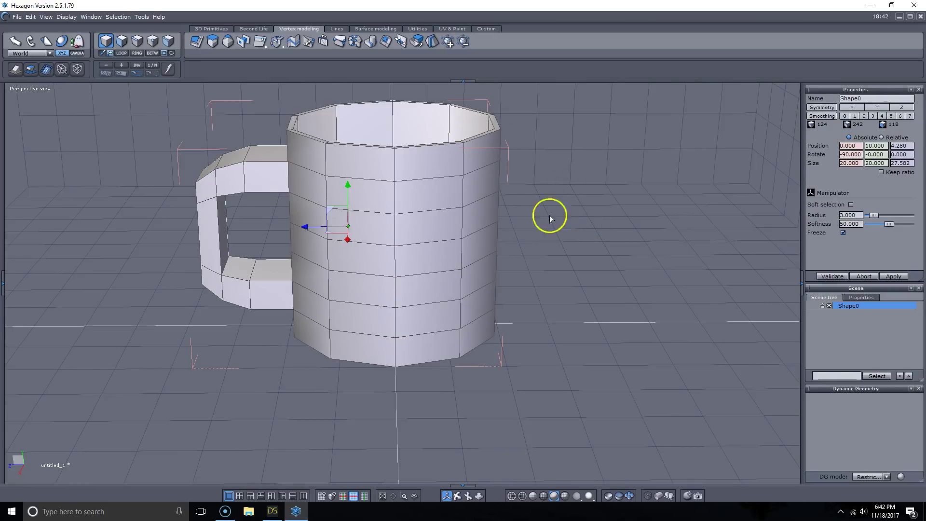
pyautogui.click(826, 116)
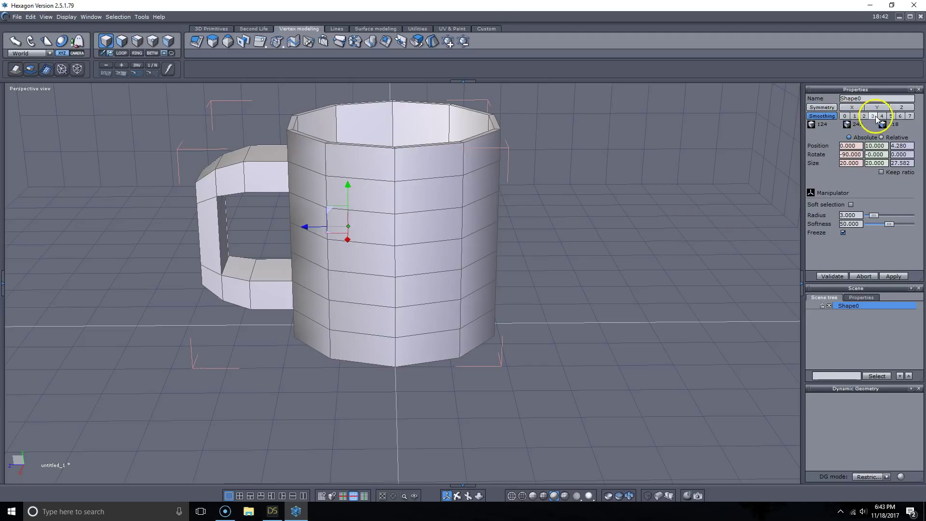
pyautogui.click(873, 116)
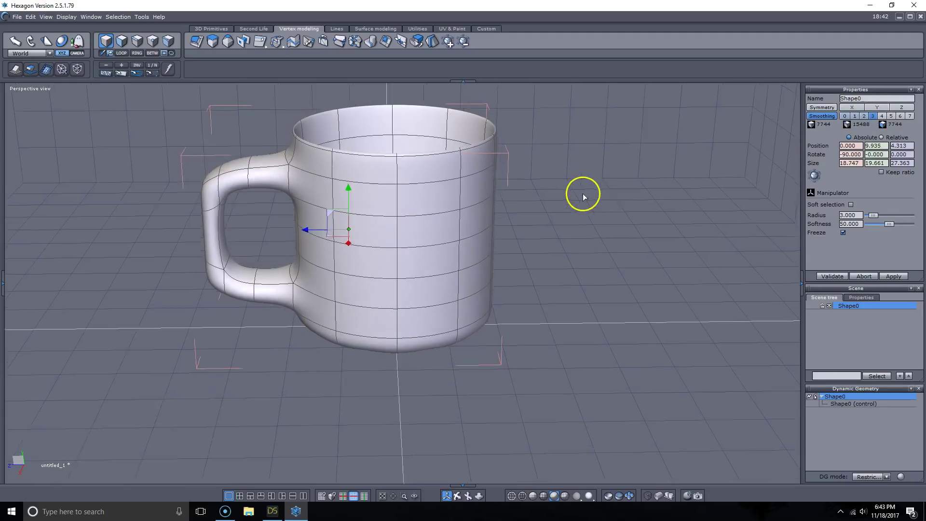
pyautogui.moveTo(582, 193); pyautogui.dragTo(535, 172, button='middle')
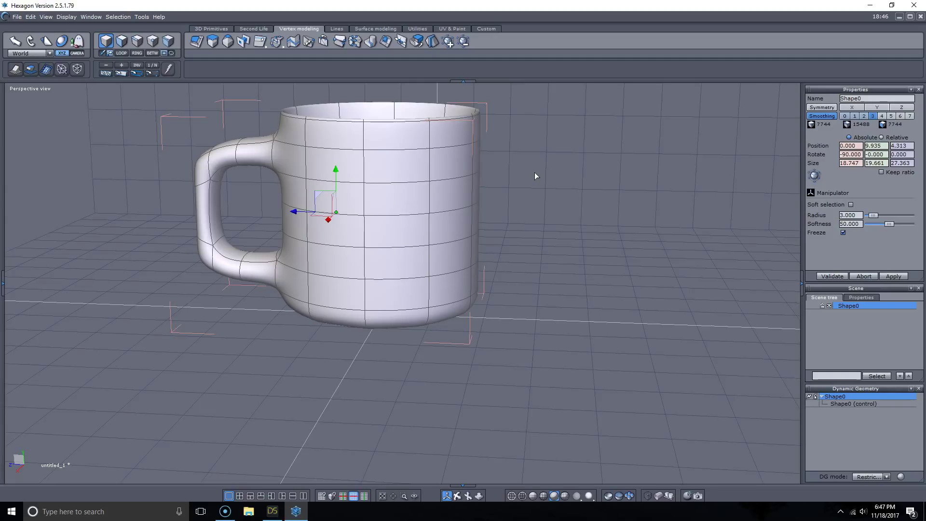
pyautogui.click(589, 290)
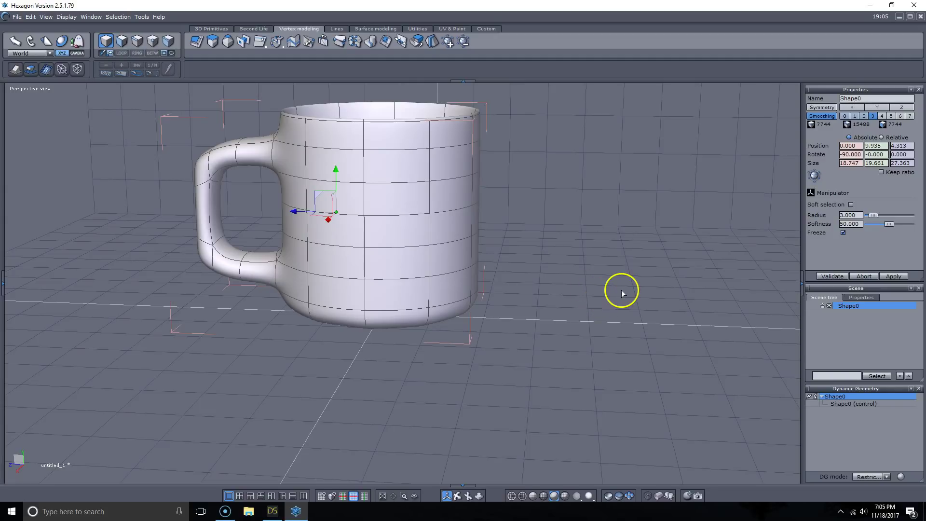
pyautogui.click(15, 17)
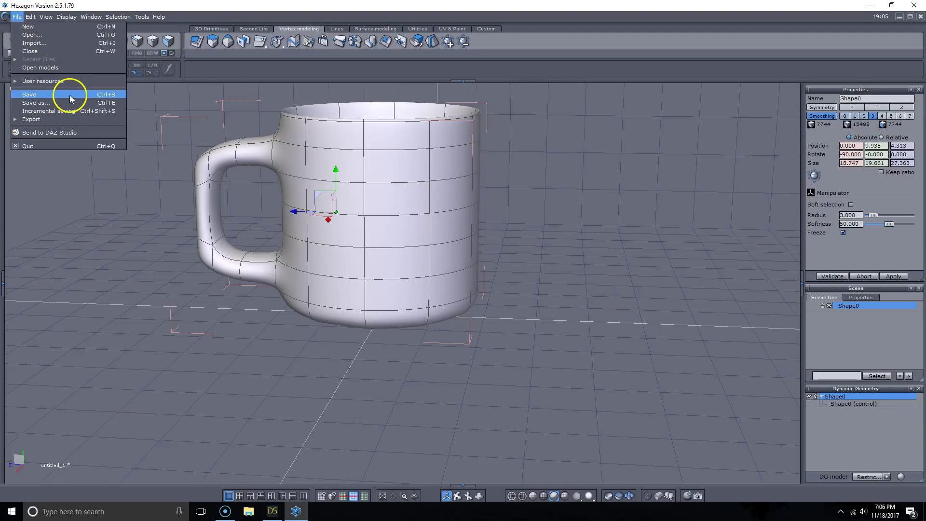
pyautogui.moveTo(68, 118)
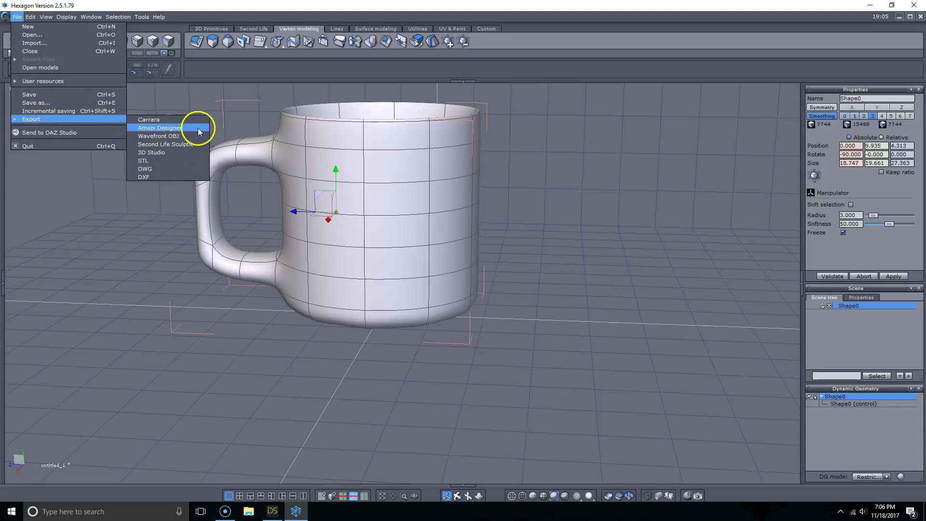
pyautogui.click(88, 132)
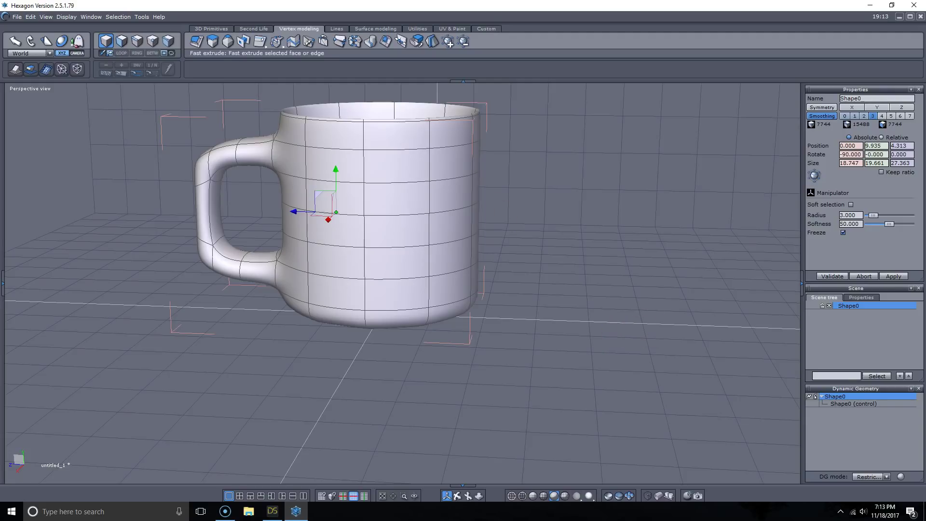
# Save the model to the Desktop as mug in WaveFront Obj format with the default export options.
pyautogui.click(17, 17)
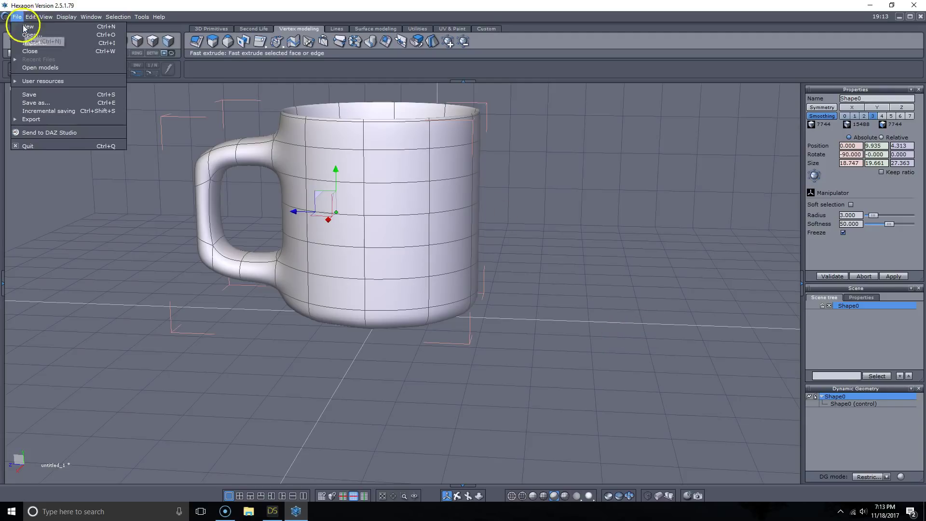
pyautogui.click(55, 102)
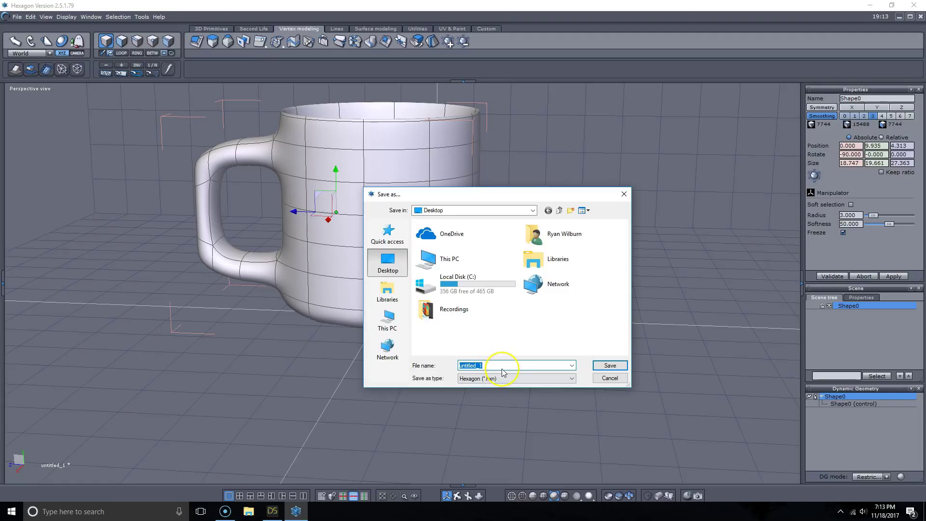
pyautogui.write('mug')
pyautogui.click(512, 379)
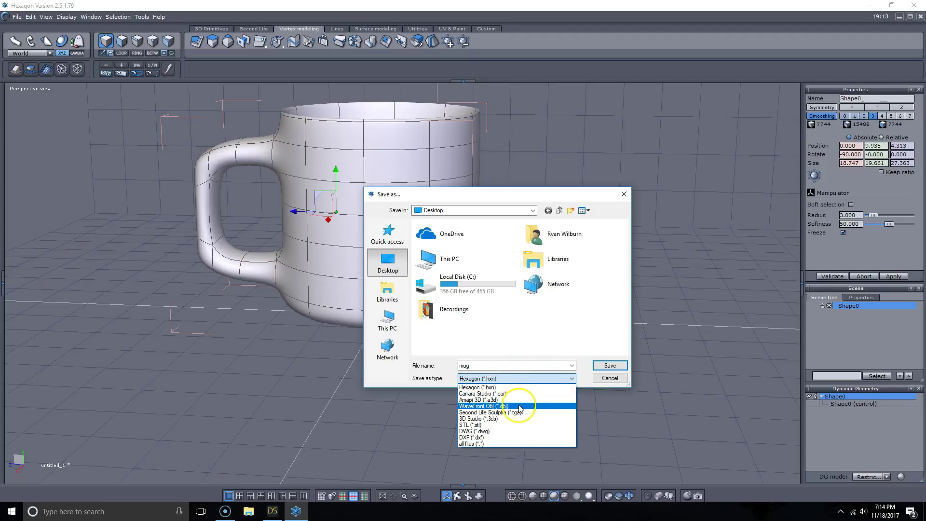
pyautogui.click(519, 406)
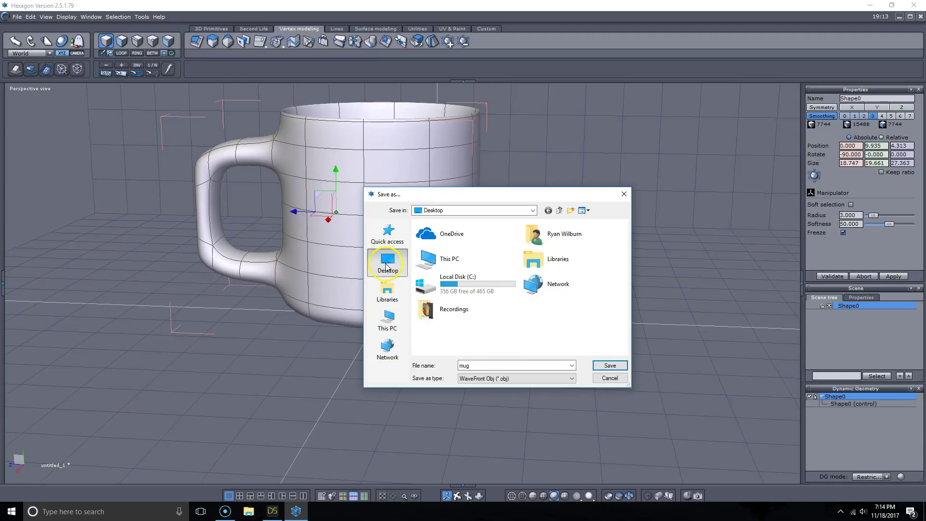
pyautogui.click(621, 365)
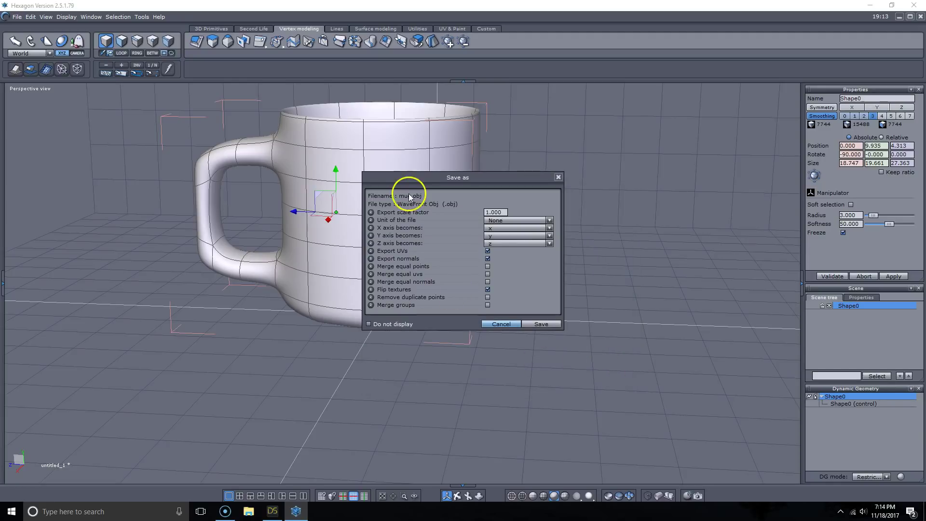
pyautogui.click(541, 323)
# Switch to DAZ Studio and import the mug OBJ file from the Desktop using the Hexagon (1 unit = 1cm) preset.
pyautogui.hotkey('alt', 'Tab')
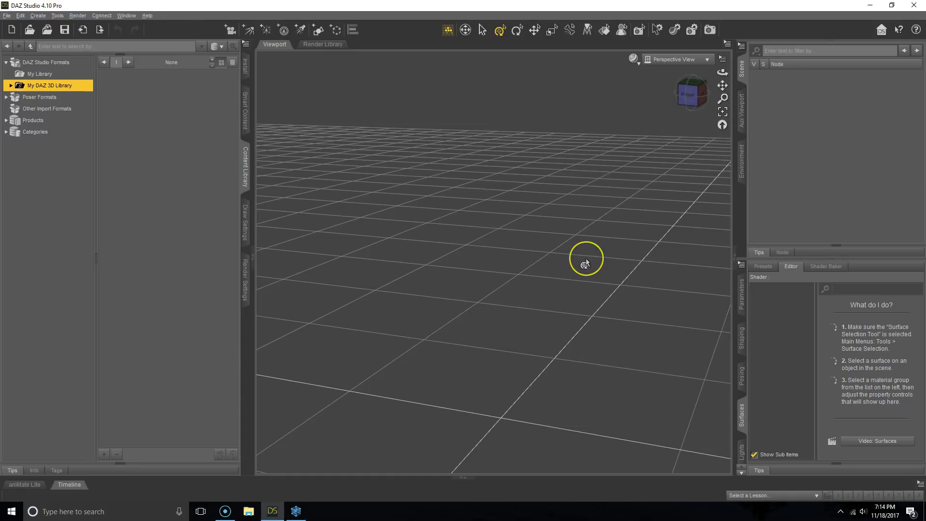
pyautogui.click(7, 16)
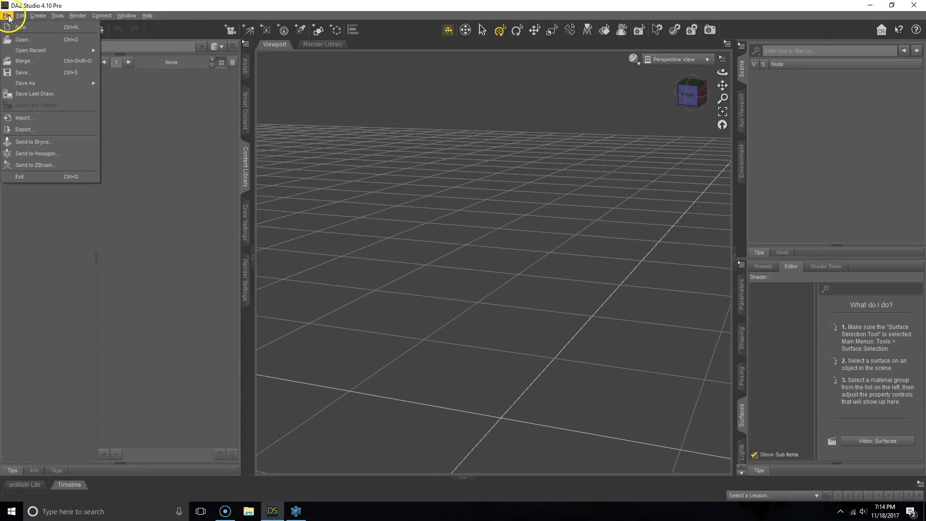
pyautogui.click(58, 118)
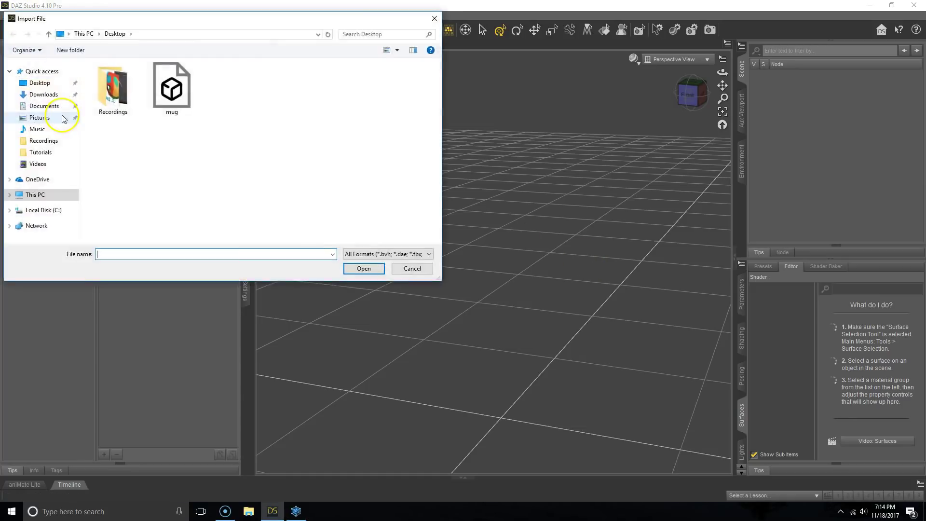
pyautogui.click(172, 87)
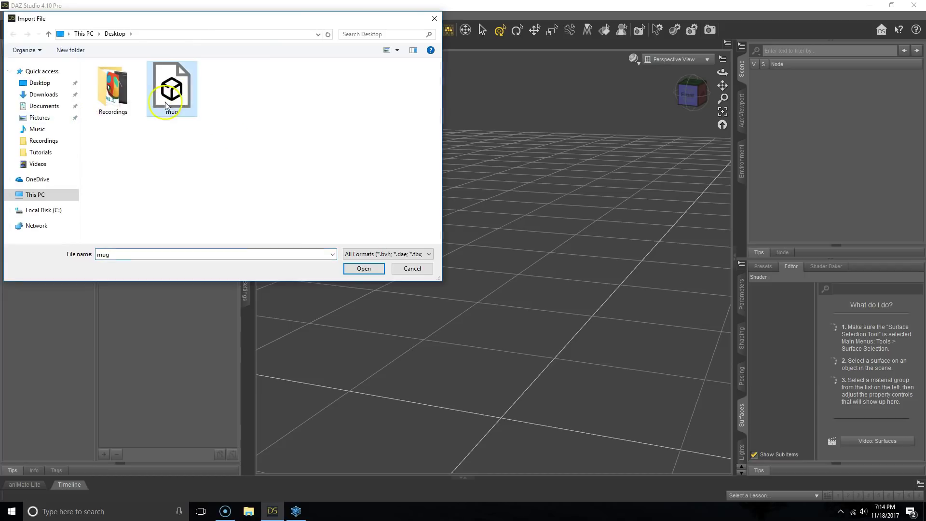
pyautogui.click(364, 268)
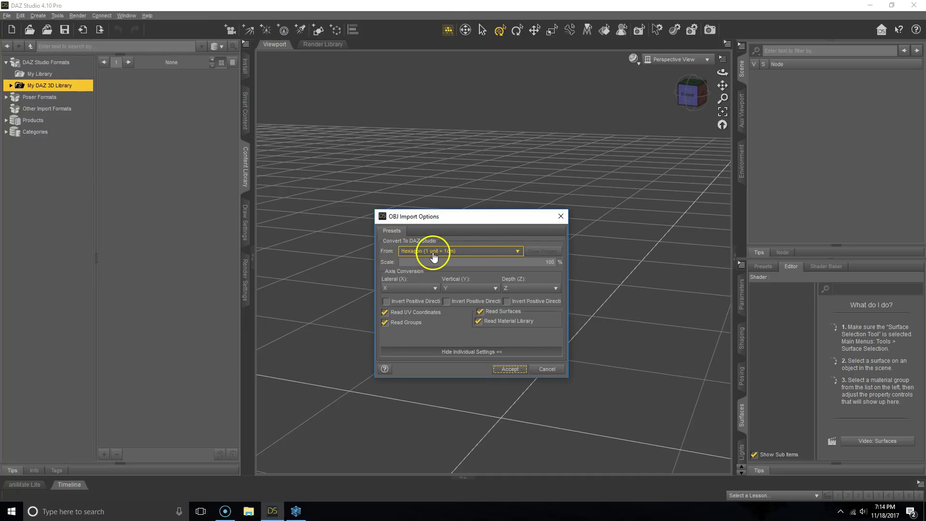
pyautogui.click(463, 253)
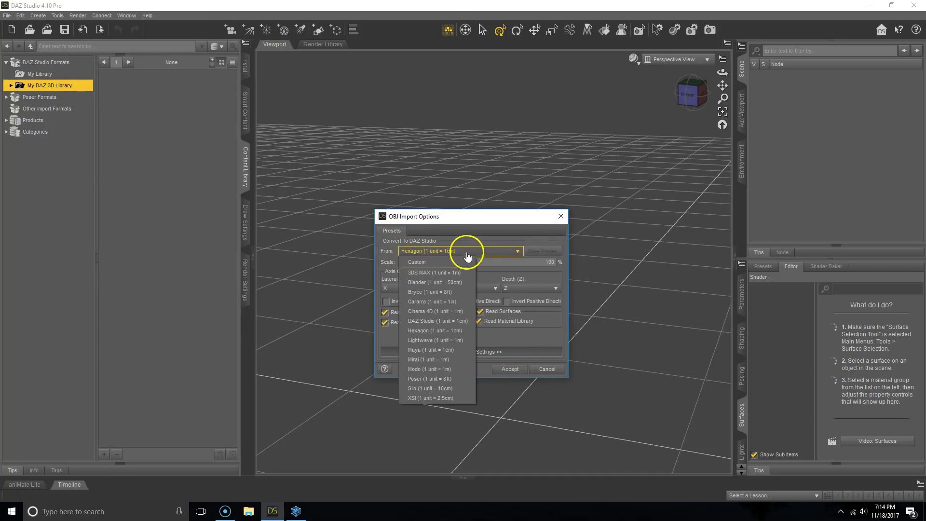
pyautogui.click(485, 233)
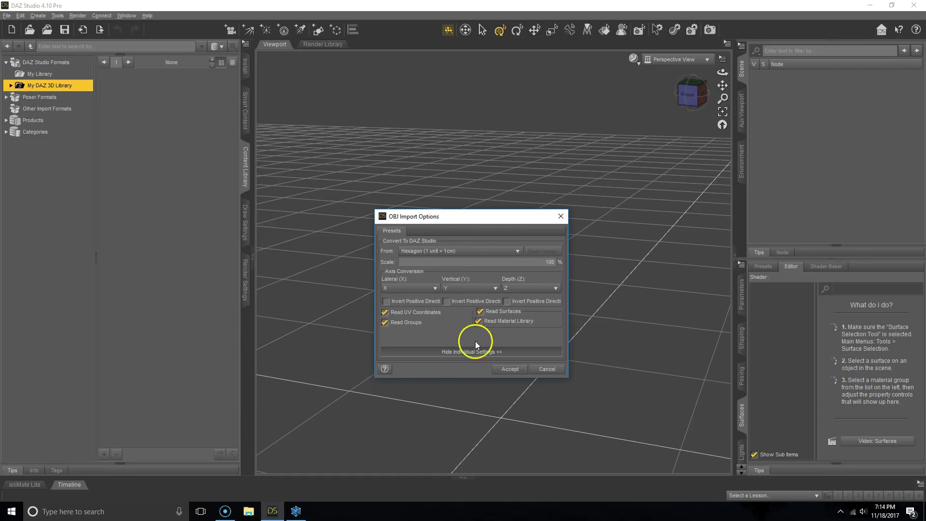
pyautogui.click(514, 370)
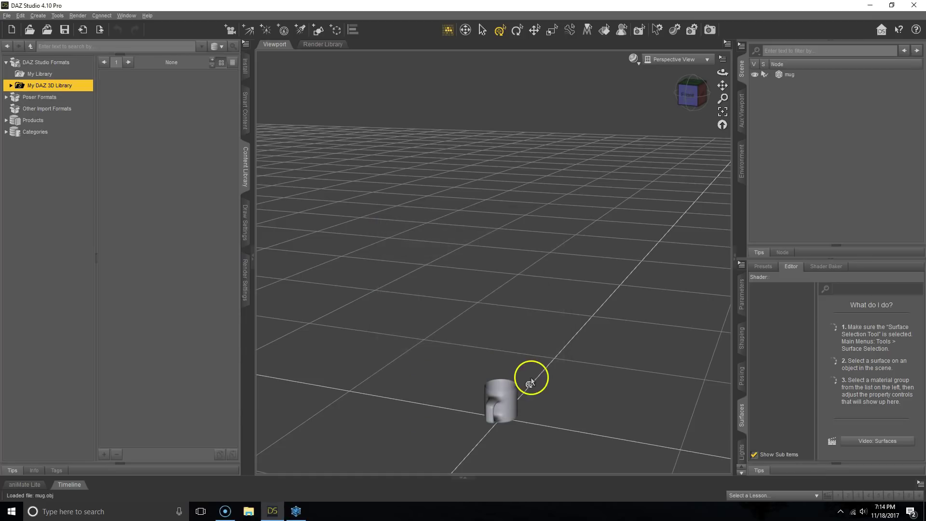
# Select the imported mug in the scene and set the lighting model of all its surfaces to Glossy (Plastic).
pyautogui.moveTo(463, 242); pyautogui.dragTo(579, 193)
pyautogui.click(789, 75)
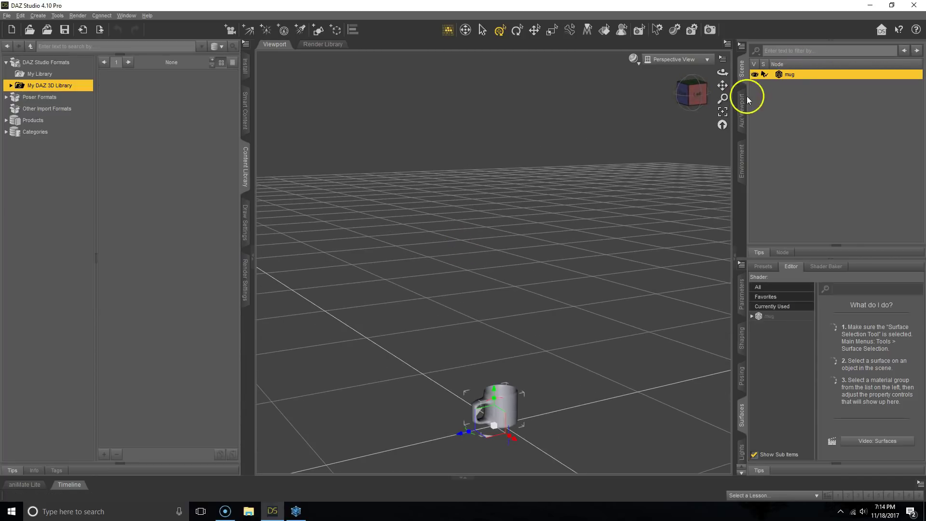
pyautogui.click(722, 124)
pyautogui.moveTo(463, 244)
pyautogui.mouseDown()
pyautogui.moveTo(471, 244)
pyautogui.moveTo(426, 256)
pyautogui.moveTo(458, 242)
pyautogui.mouseUp()
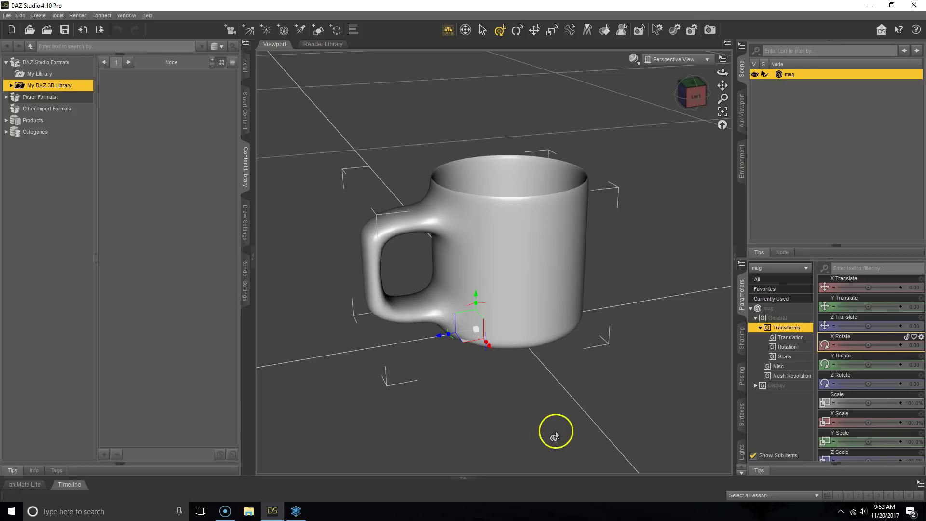
pyautogui.click(749, 424)
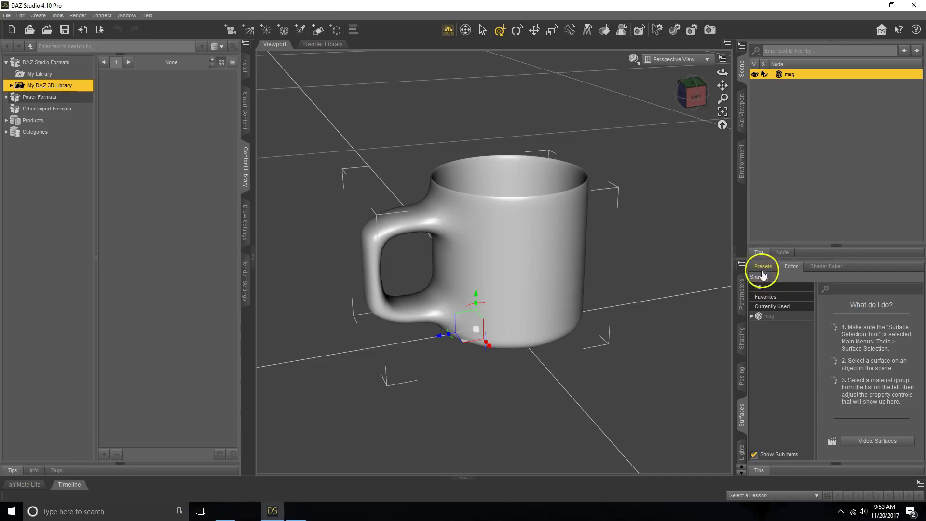
pyautogui.click(762, 287)
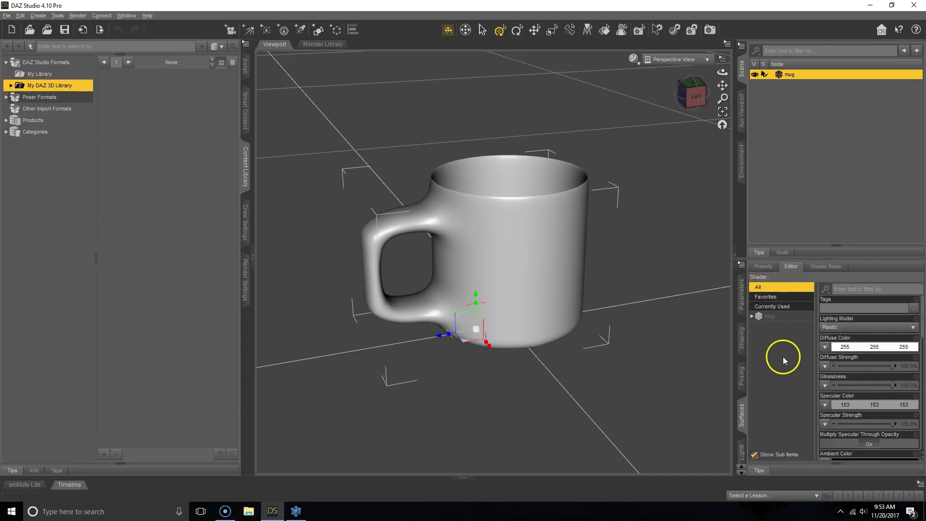
pyautogui.click(865, 330)
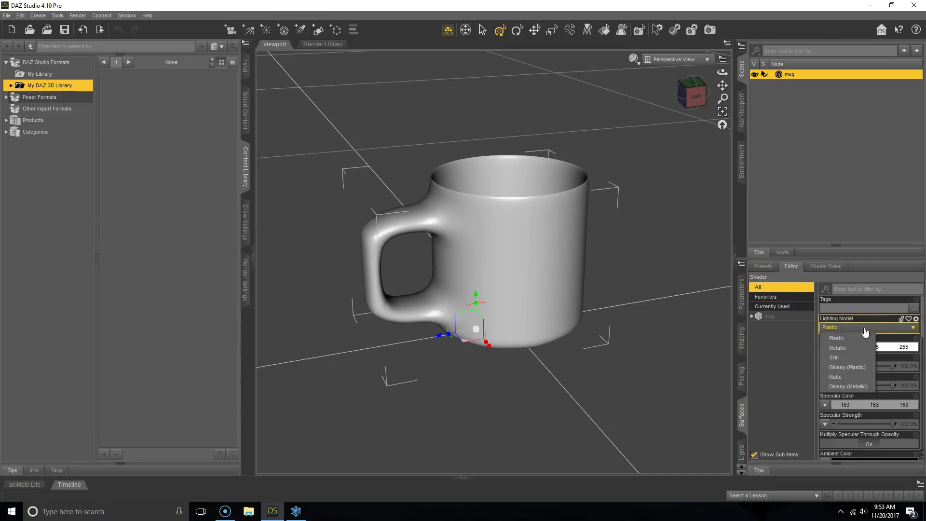
pyautogui.click(869, 368)
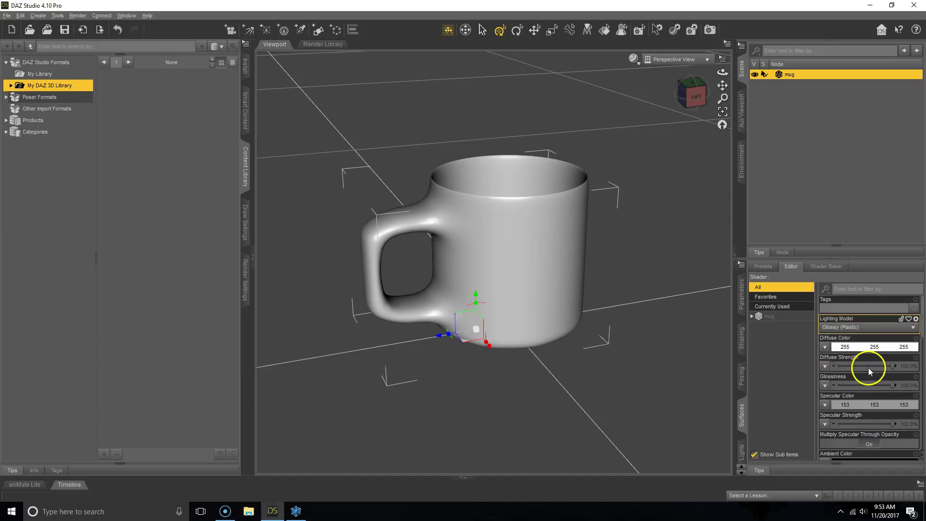
# Set the mug's diffuse color to the basic medium gray with RGB values 128, 128, 128.
pyautogui.click(841, 349)
pyautogui.click(393, 252)
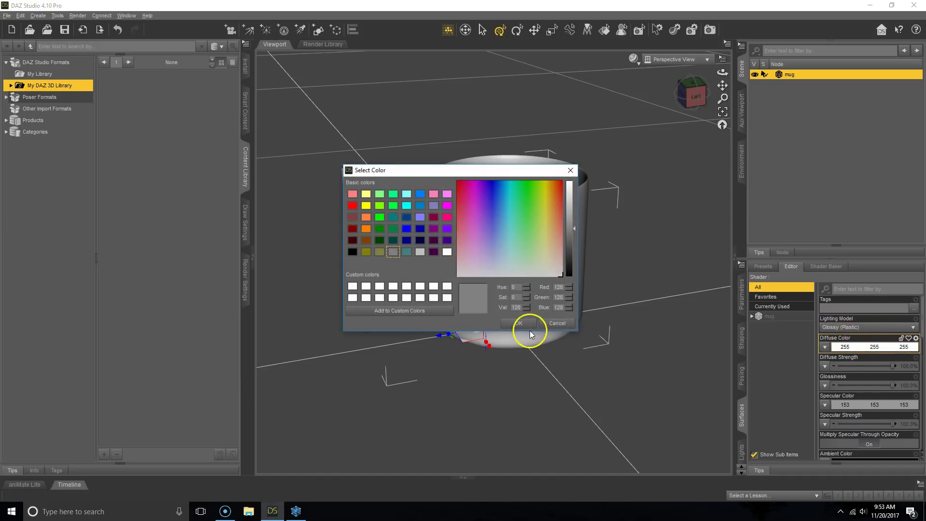
pyautogui.click(519, 323)
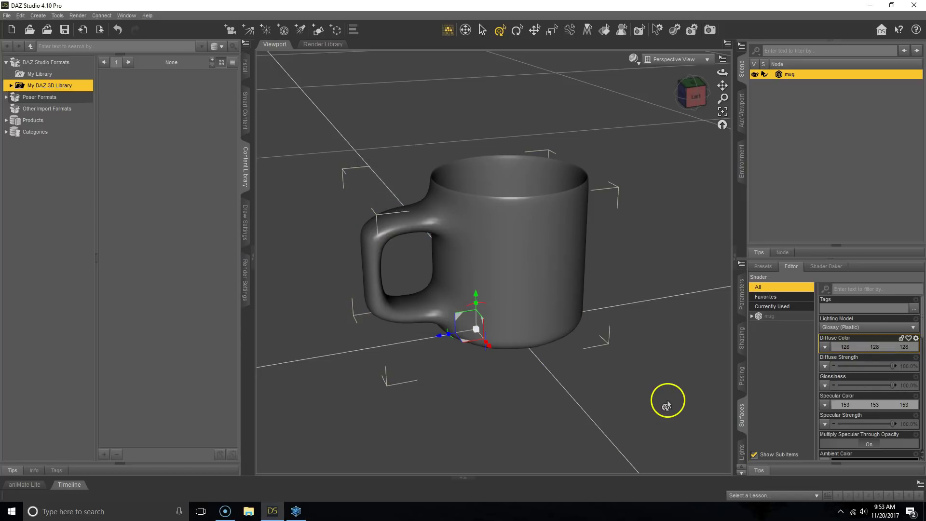
# Apply the !Iray Uber Base shader preset to the mug and render the scene.
pyautogui.click(765, 268)
pyautogui.click(771, 327)
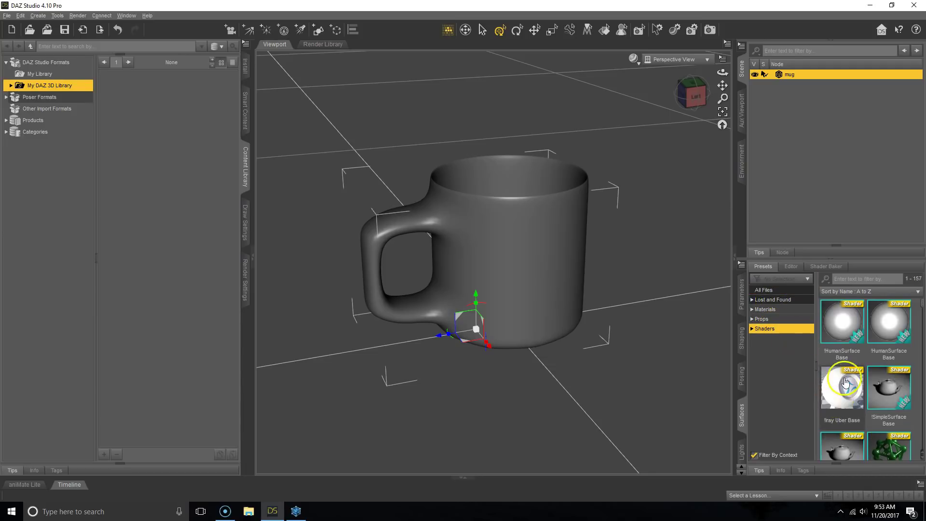
pyautogui.click(849, 394)
pyautogui.doubleClick(849, 395)
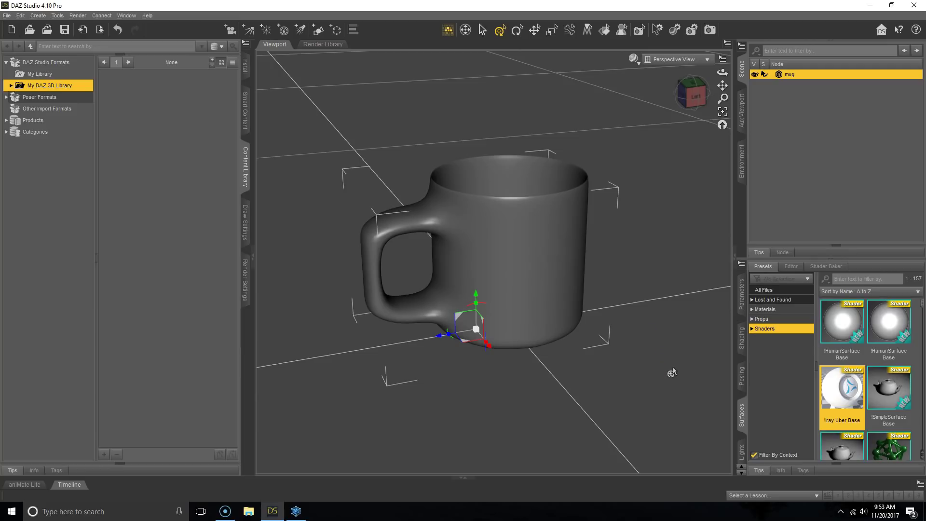
pyautogui.hotkey('ctrl', 'r')
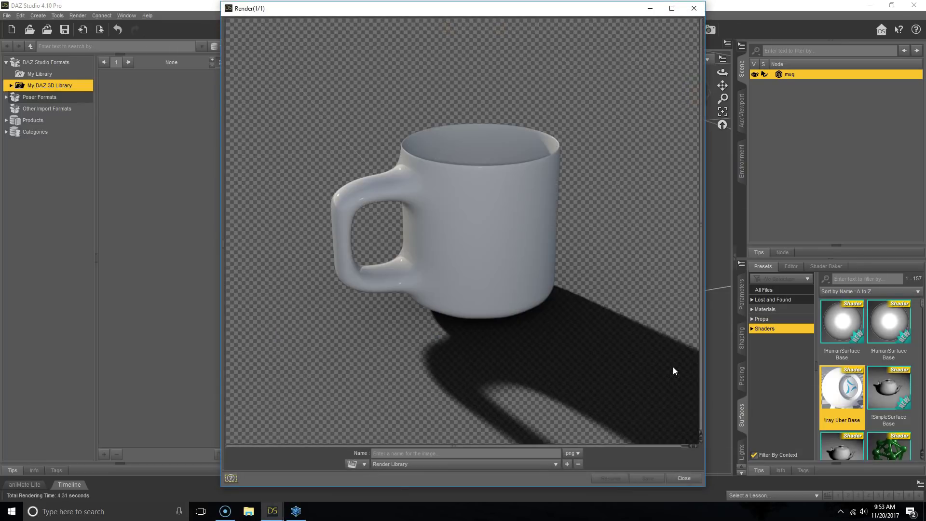
# Load the Genesis figure from the People folder of My DAZ 3D Library into the empty scene.
pyautogui.click(599, 211)
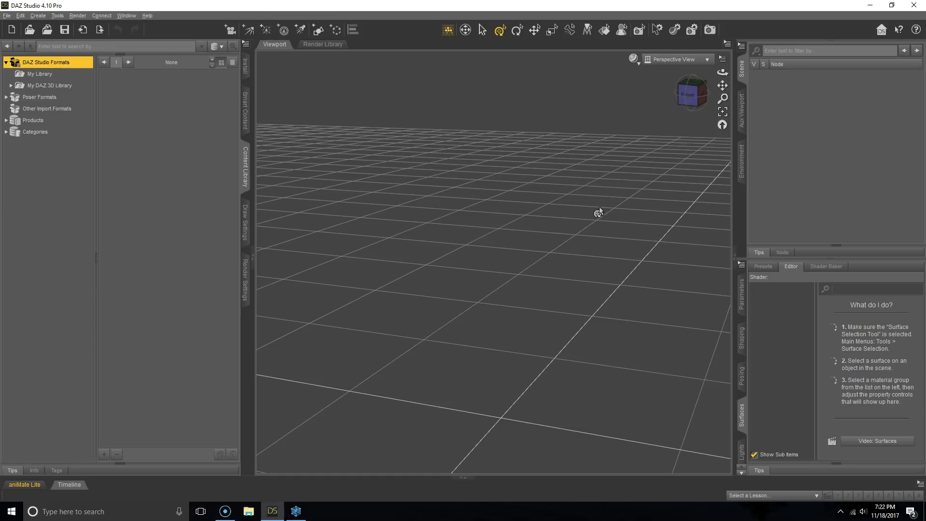
pyautogui.click(44, 86)
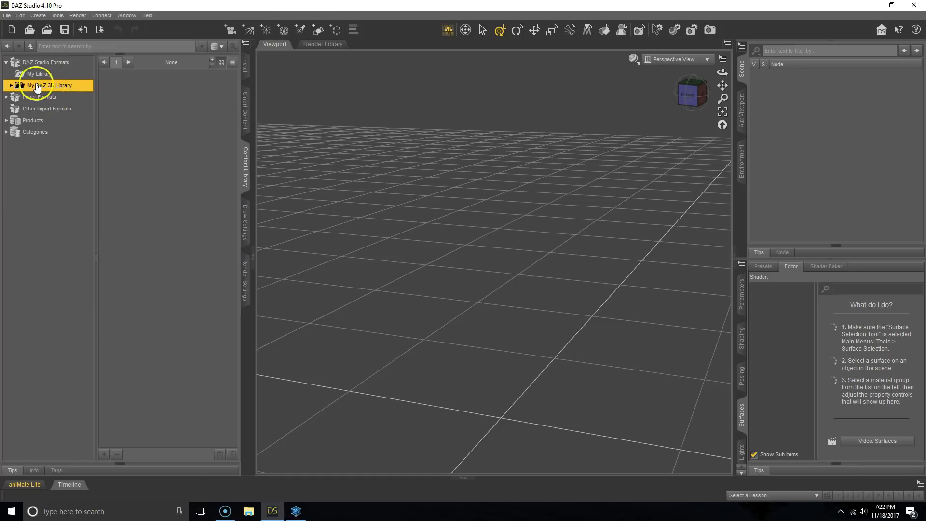
pyautogui.click(12, 86)
pyautogui.click(17, 179)
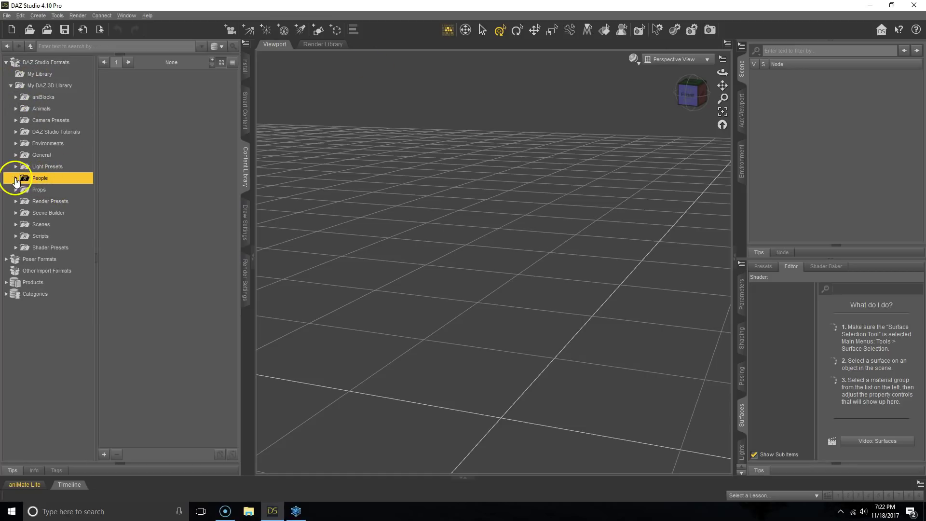
pyautogui.click(16, 178)
pyautogui.click(47, 189)
pyautogui.moveTo(123, 101); pyautogui.dragTo(635, 209)
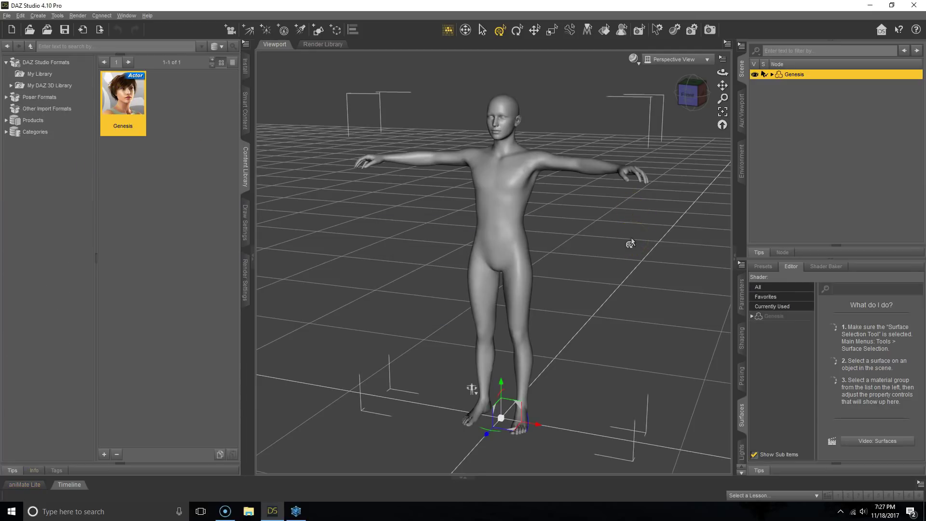
# Send the selected Genesis figure to Hexagon.
pyautogui.click(787, 90)
pyautogui.click(7, 16)
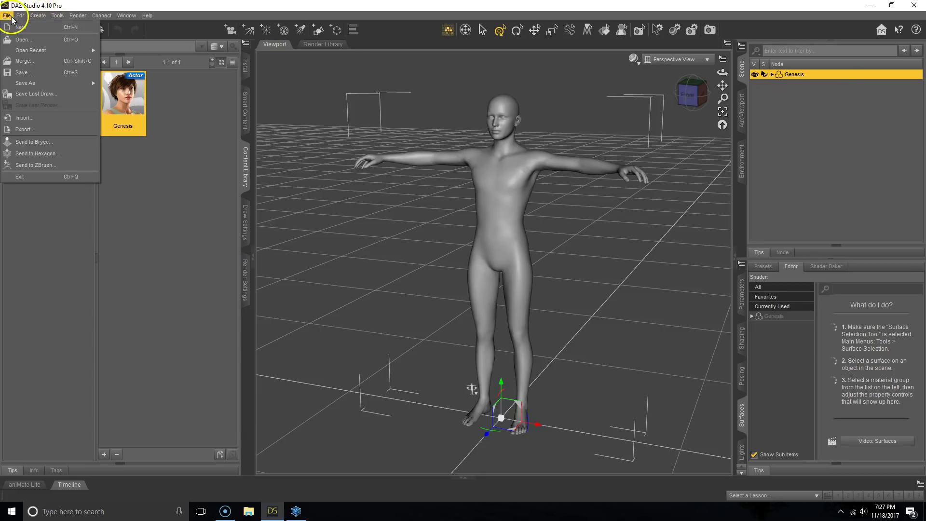
pyautogui.click(82, 153)
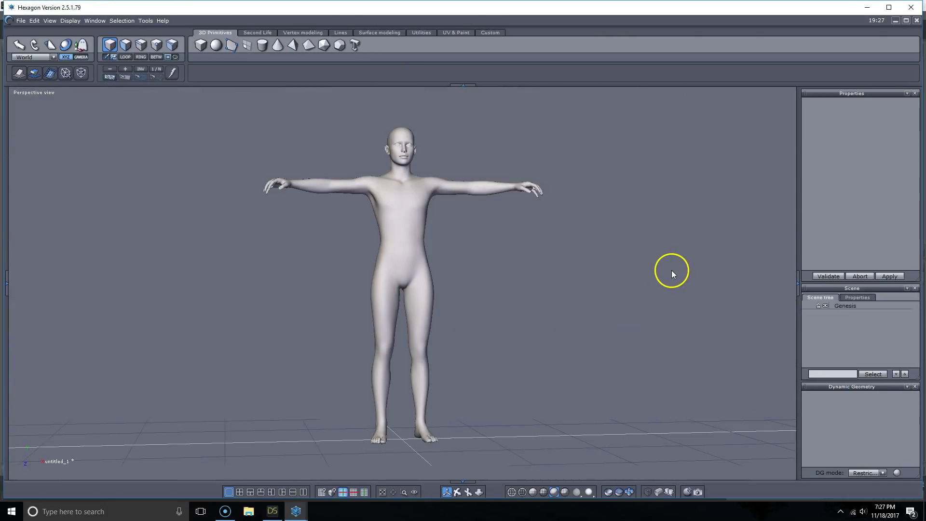
# Return to DAZ Studio and close the current scene without saving its changes.
pyautogui.click(271, 510)
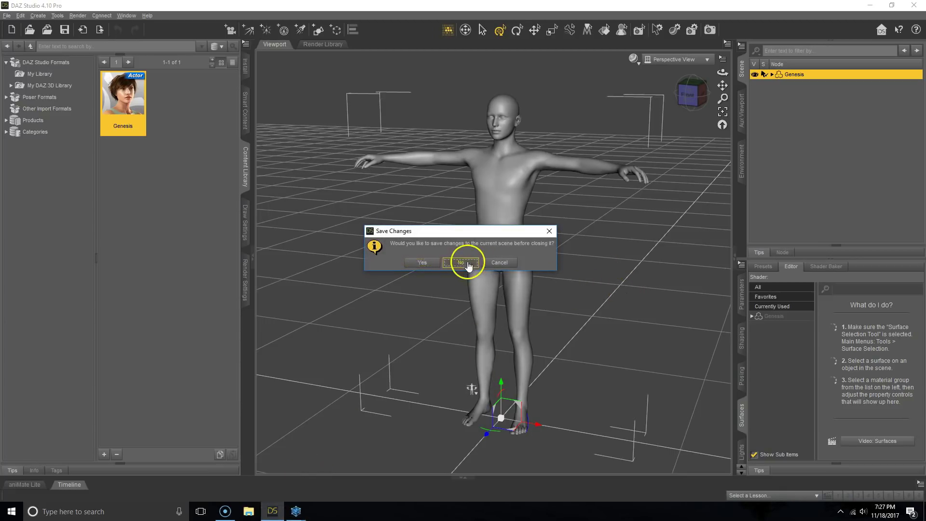
pyautogui.click(465, 263)
# Switch to Hexagon, send its Genesis model back to DAZ Studio, and return to the DAZ Studio window.
pyautogui.click(297, 510)
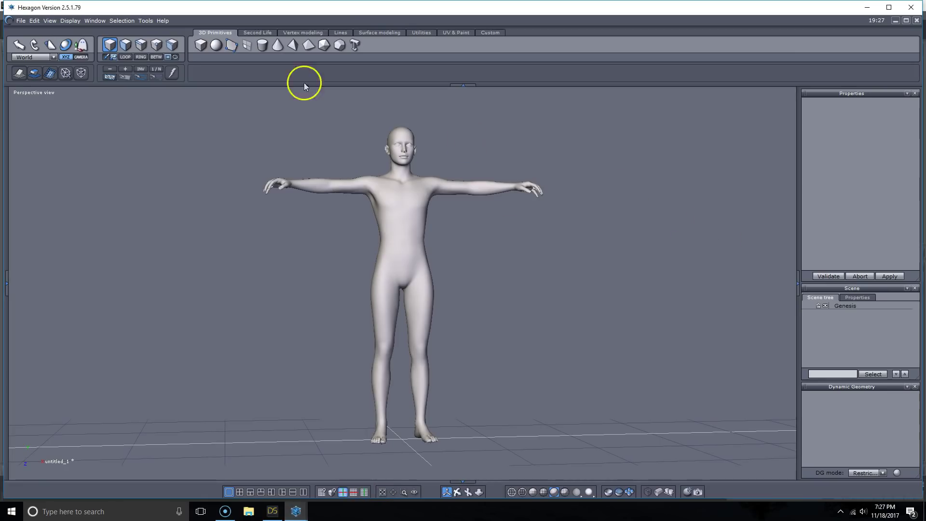
pyautogui.click(844, 306)
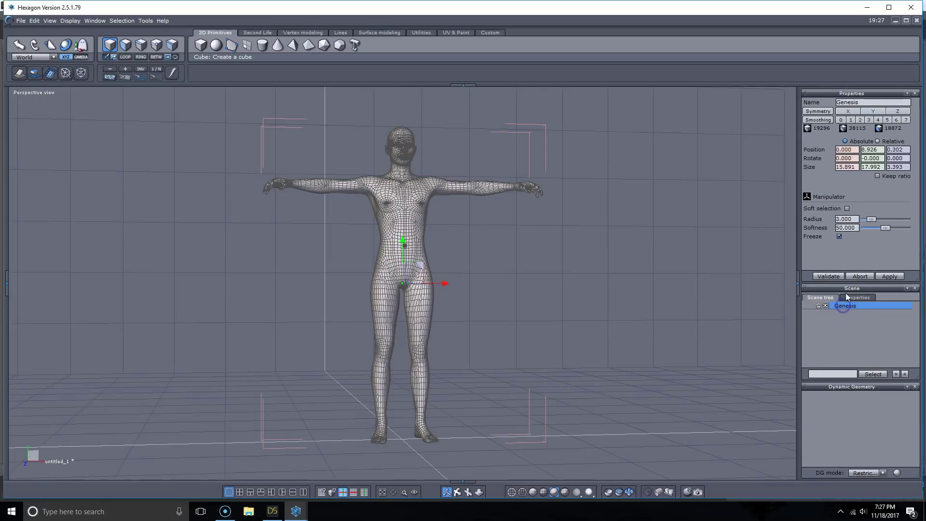
pyautogui.click(32, 22)
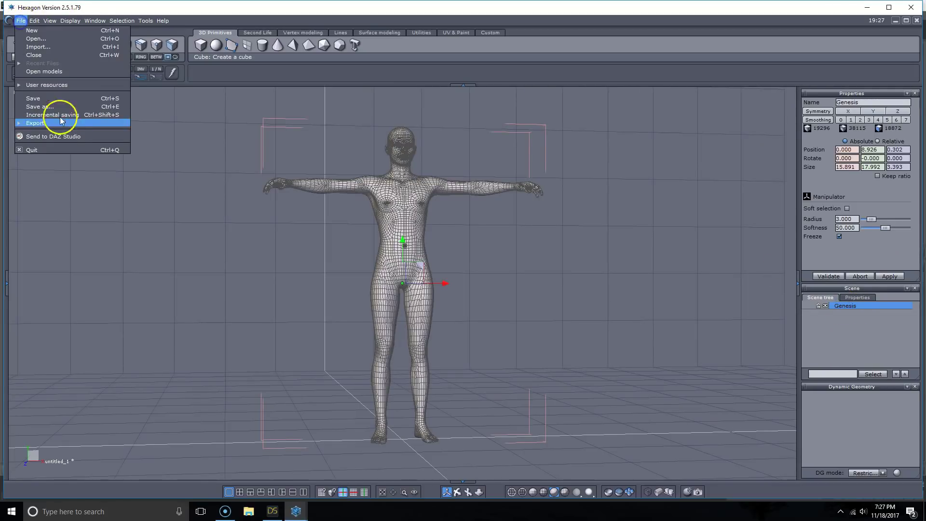
pyautogui.click(74, 140)
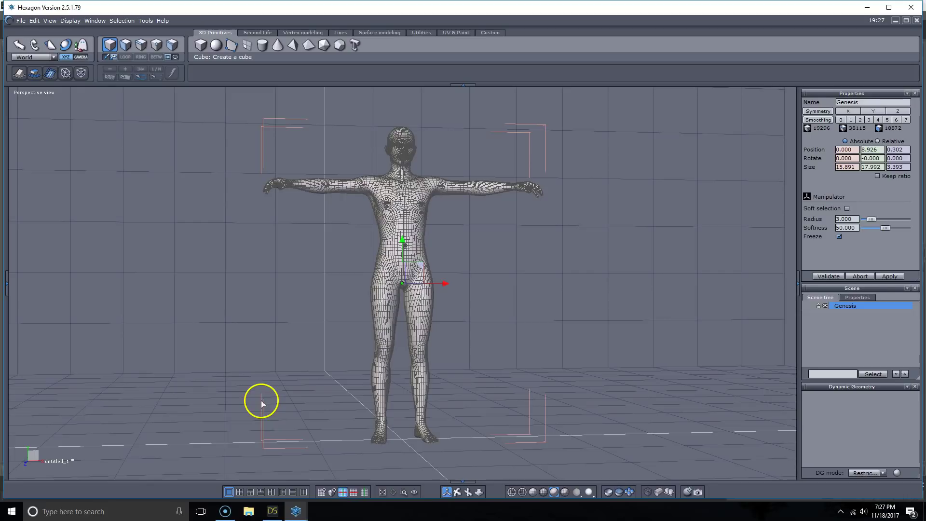
pyautogui.click(273, 511)
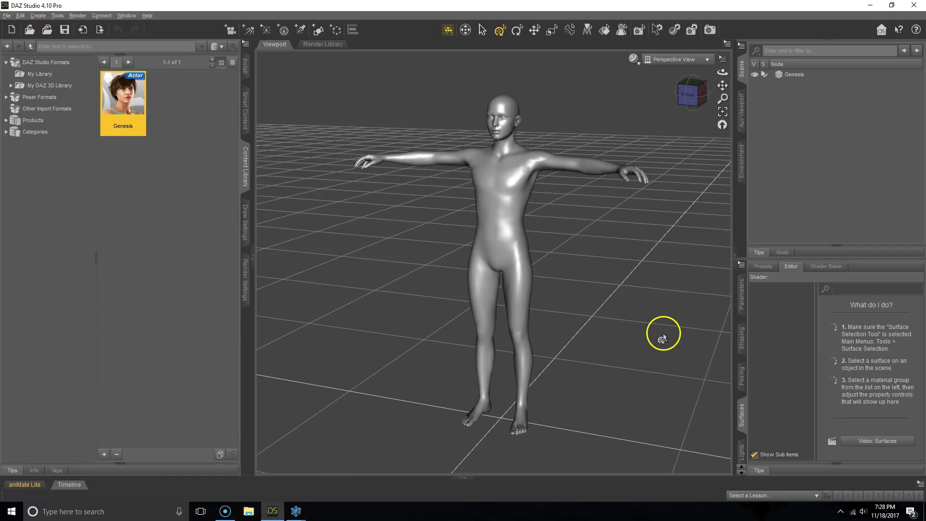